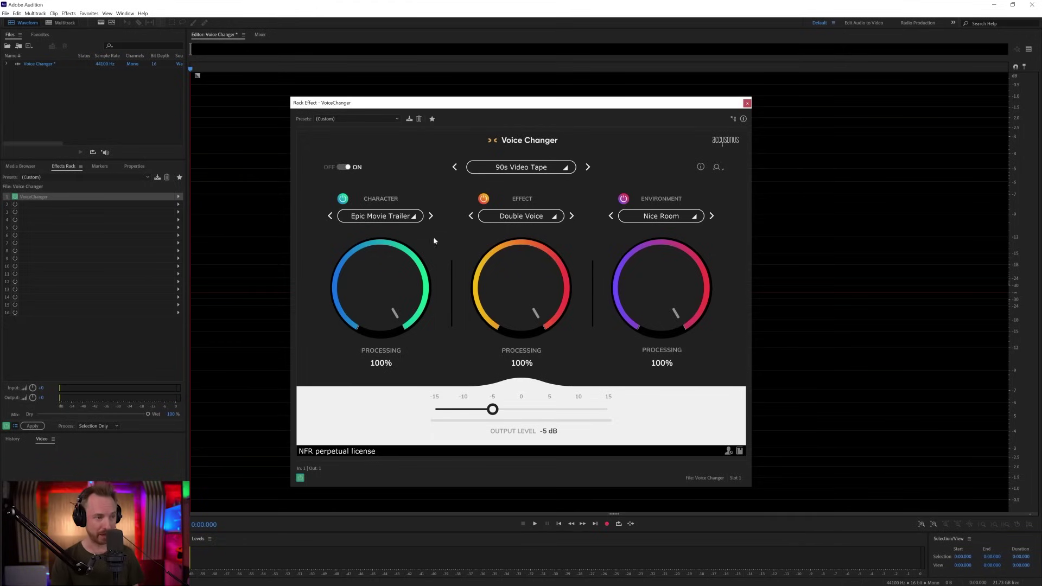
# Step: Record a short voice line, put the playhead near its start, and nudge the plugin window left
pyautogui.moveTo(434, 241); pyautogui.dragTo(444, 261)
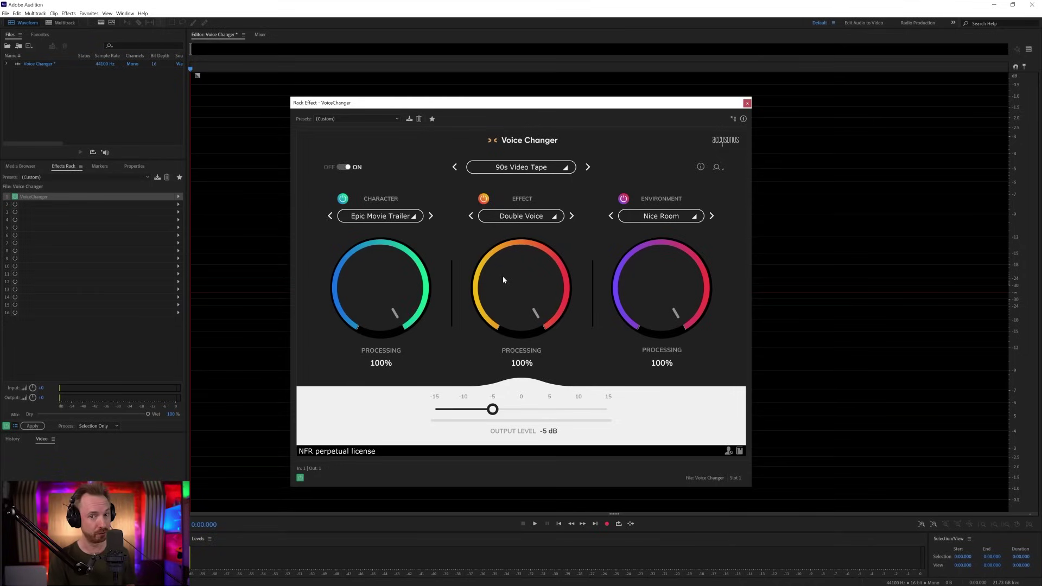
pyautogui.click(608, 524)
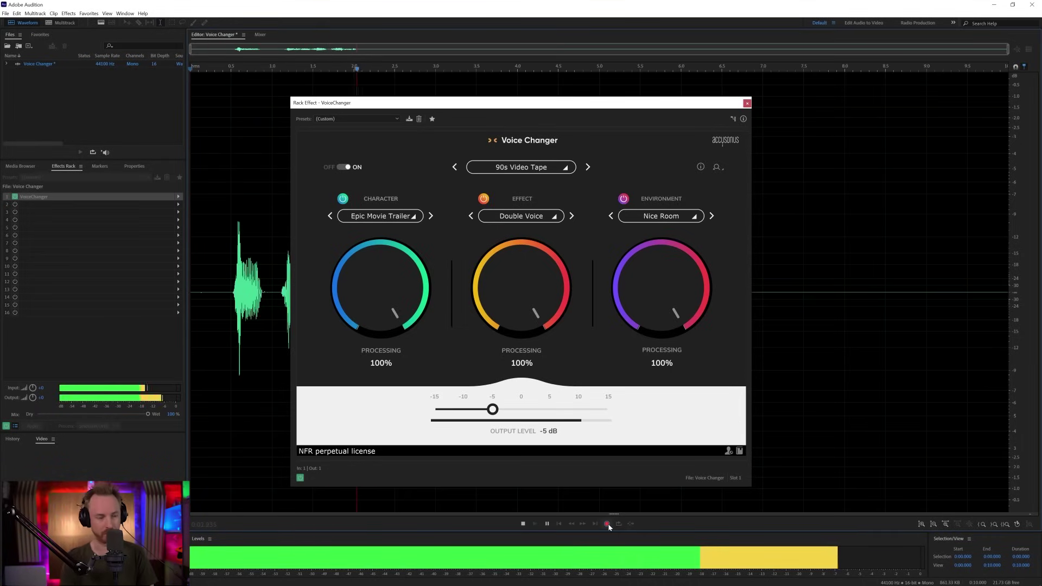
pyautogui.click(523, 523)
pyautogui.click(273, 191)
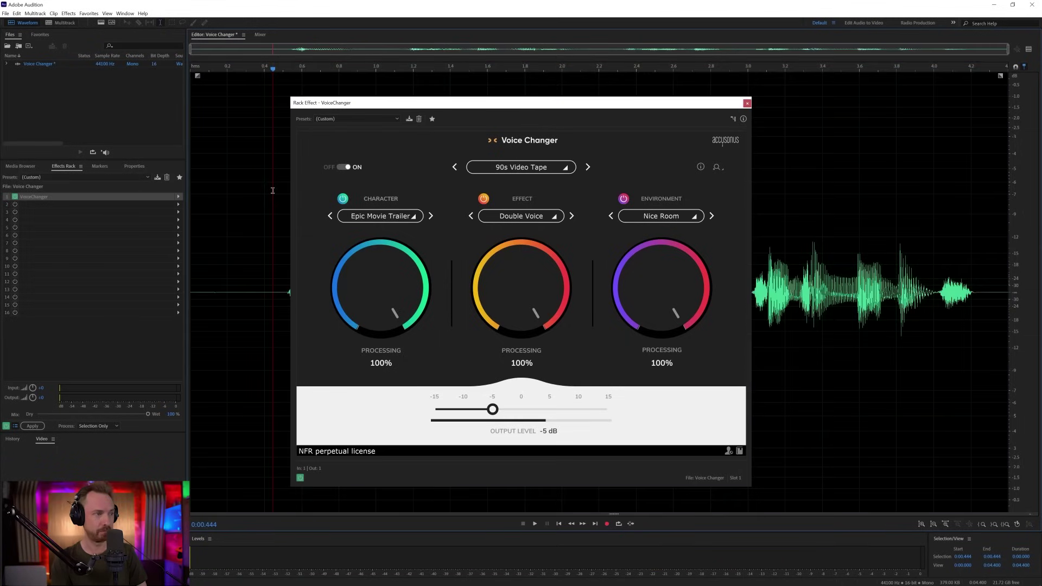
pyautogui.moveTo(506, 107); pyautogui.dragTo(445, 112)
# Step: Try the 100% and 200% plugin sizes, settle on 150%, and move the window left
pyautogui.click(654, 174)
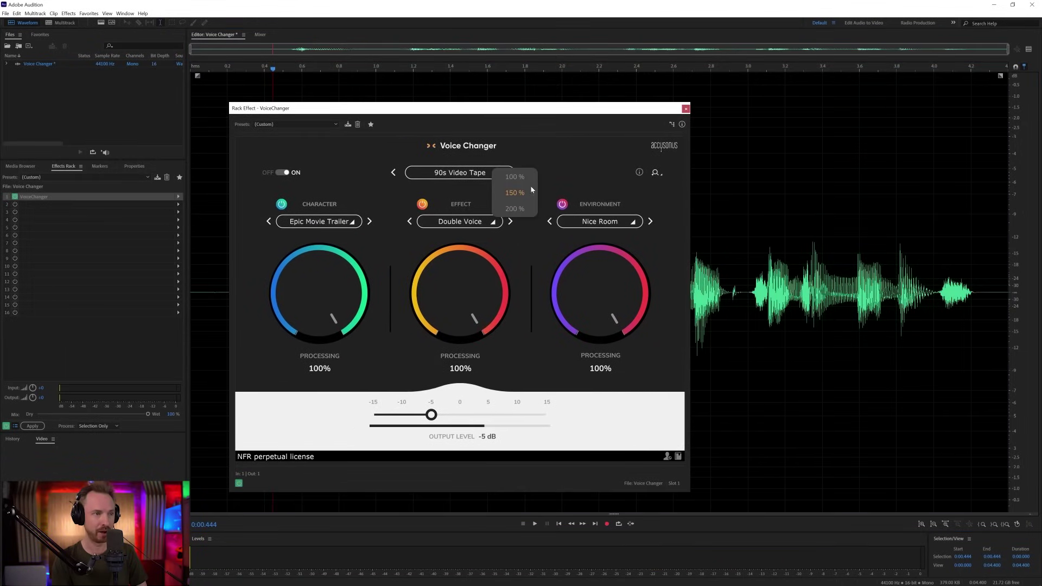
pyautogui.click(516, 177)
pyautogui.click(515, 161)
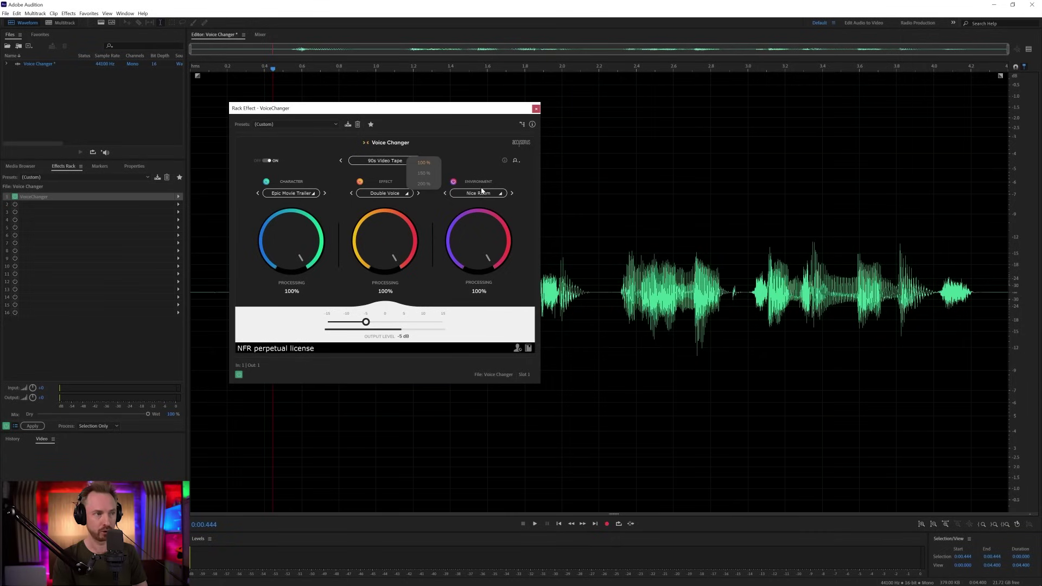
pyautogui.click(432, 185)
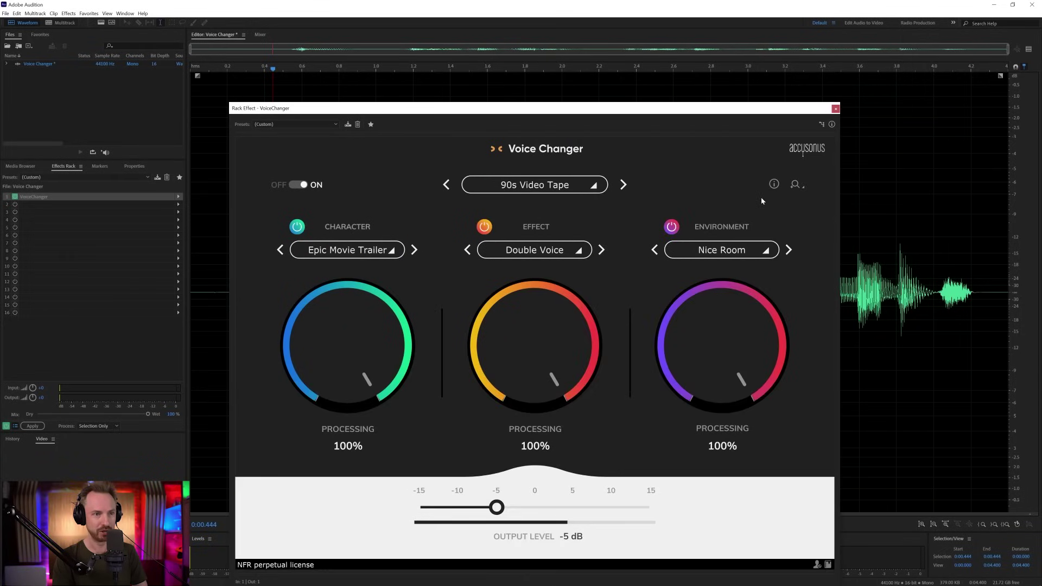
pyautogui.click(801, 189)
pyautogui.click(606, 212)
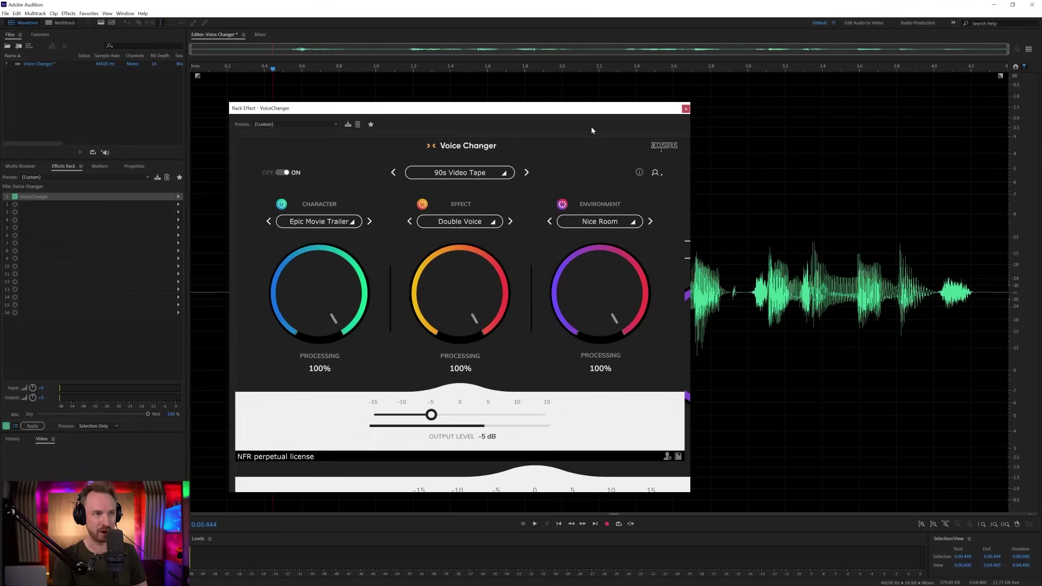
pyautogui.moveTo(585, 113); pyautogui.dragTo(443, 120)
# Step: Turn the Character, Effect and Environment processing knobs down to 0%
pyautogui.moveTo(208, 298); pyautogui.dragTo(166, 392)
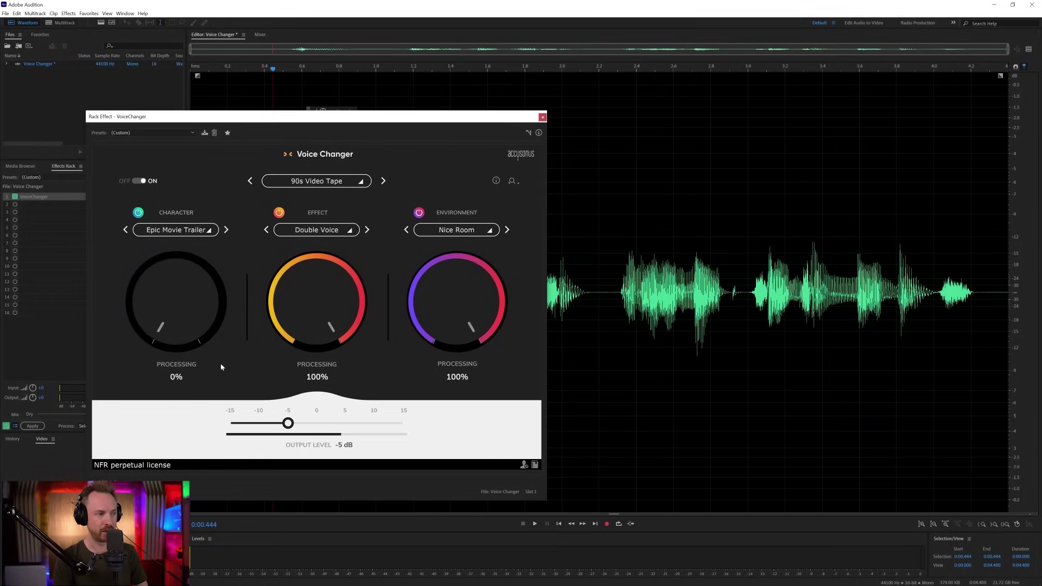
pyautogui.moveTo(274, 307); pyautogui.dragTo(308, 411)
pyautogui.moveTo(430, 326); pyautogui.dragTo(374, 465)
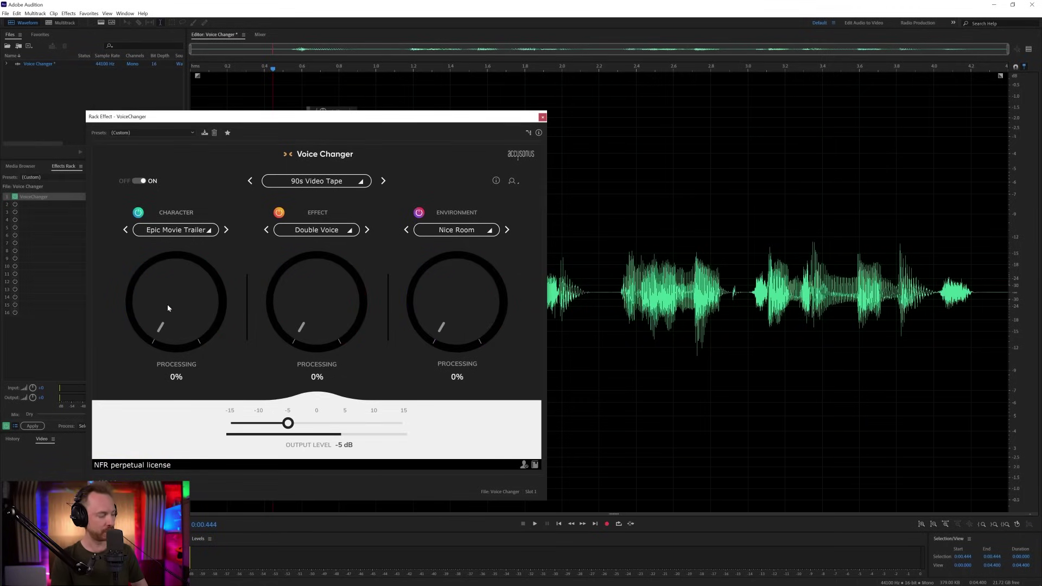
# Step: Preview the line and bring the Epic Movie Trailer character back up to 79%
pyautogui.press('space')
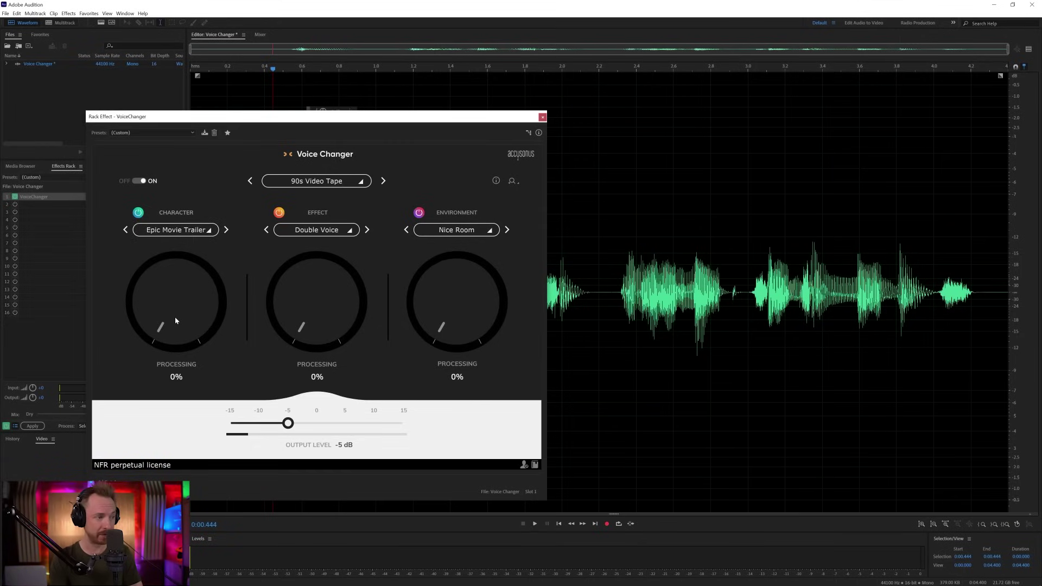
pyautogui.press('space')
pyautogui.moveTo(174, 312); pyautogui.dragTo(214, 311)
pyautogui.press('space')
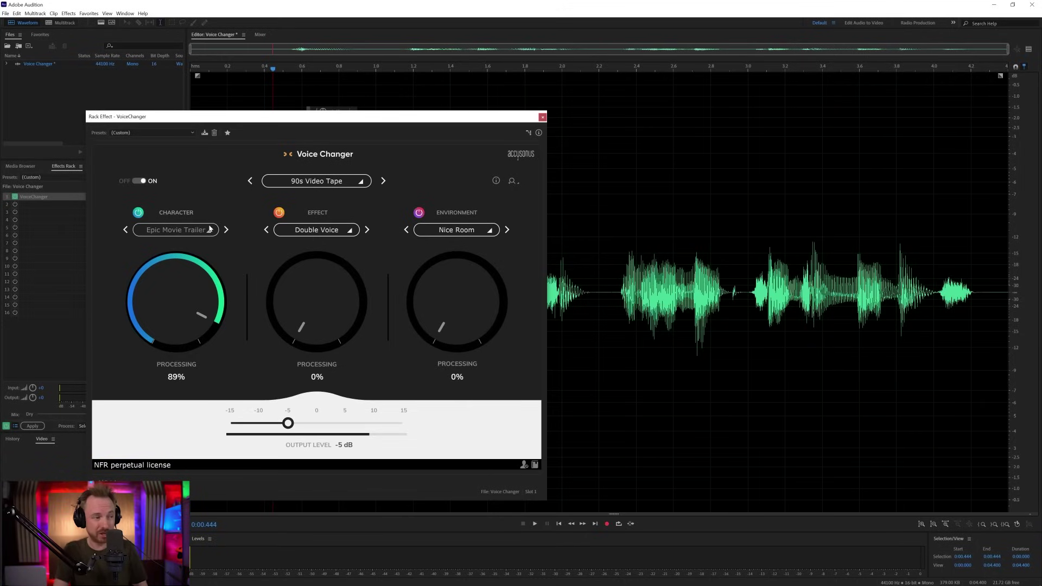
pyautogui.moveTo(193, 282); pyautogui.dragTo(266, 336)
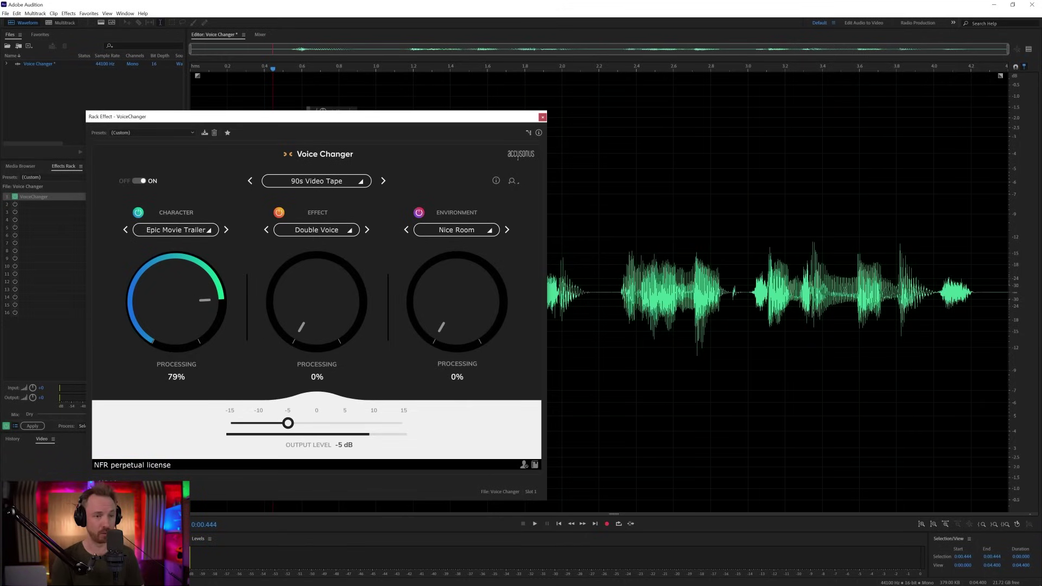
# Step: Record a second voice line right after the end of the first take
pyautogui.click(994, 330)
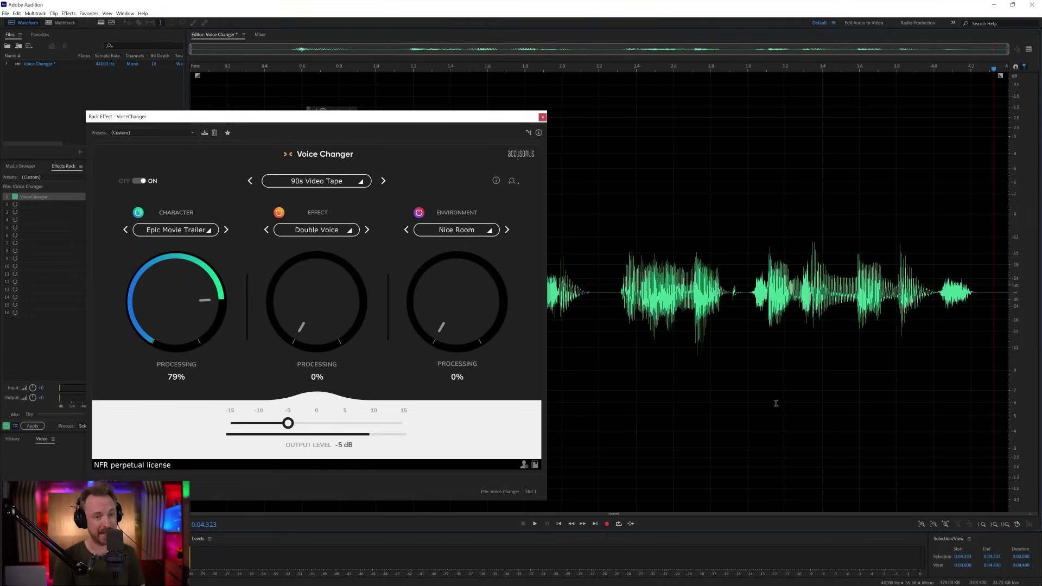
pyautogui.click(606, 524)
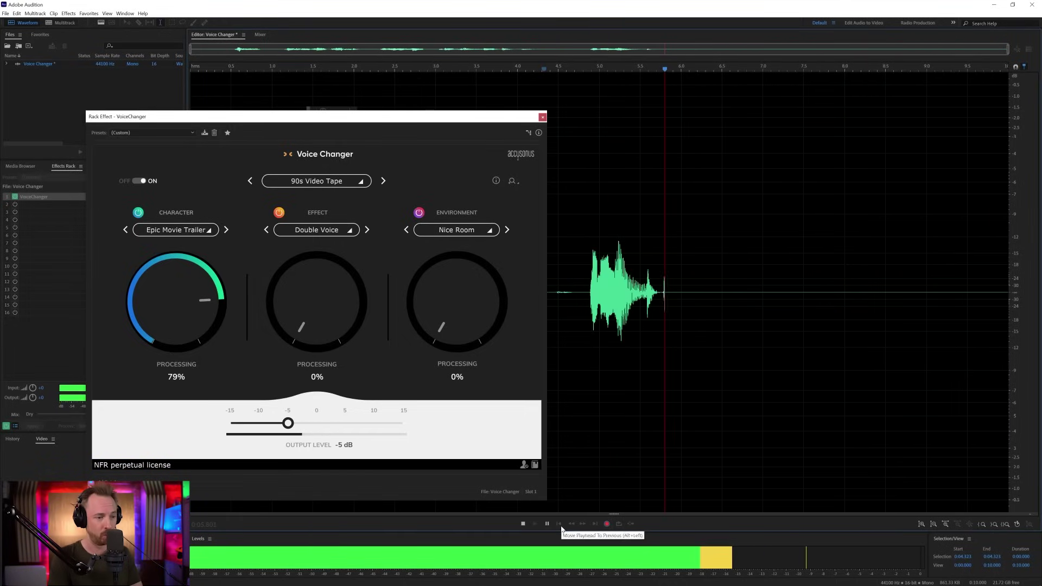
pyautogui.click(521, 525)
# Step: Preview the new take and raise the Double Voice effect processing to 58%
pyautogui.press('space')
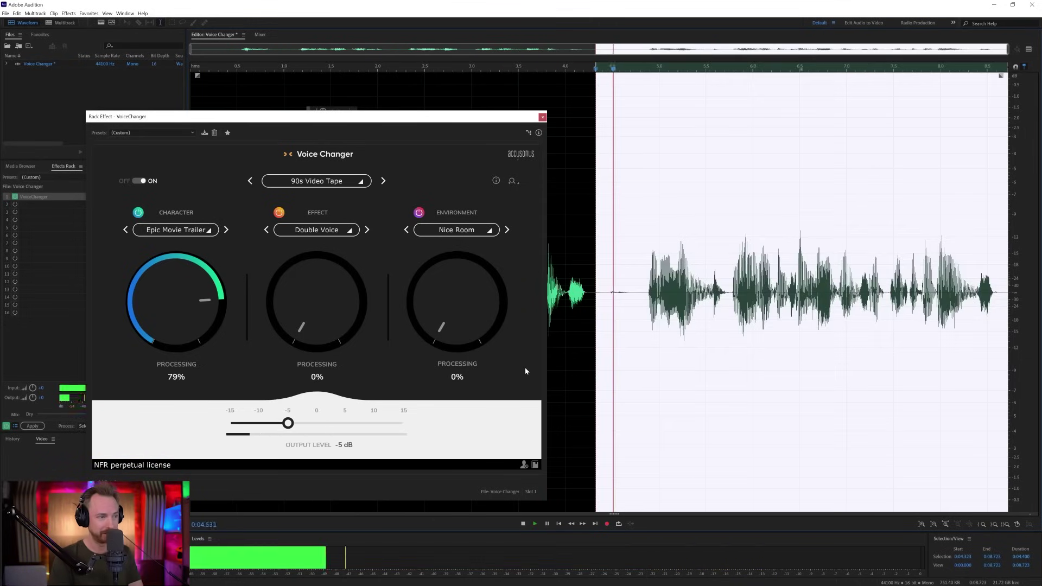
pyautogui.press('space')
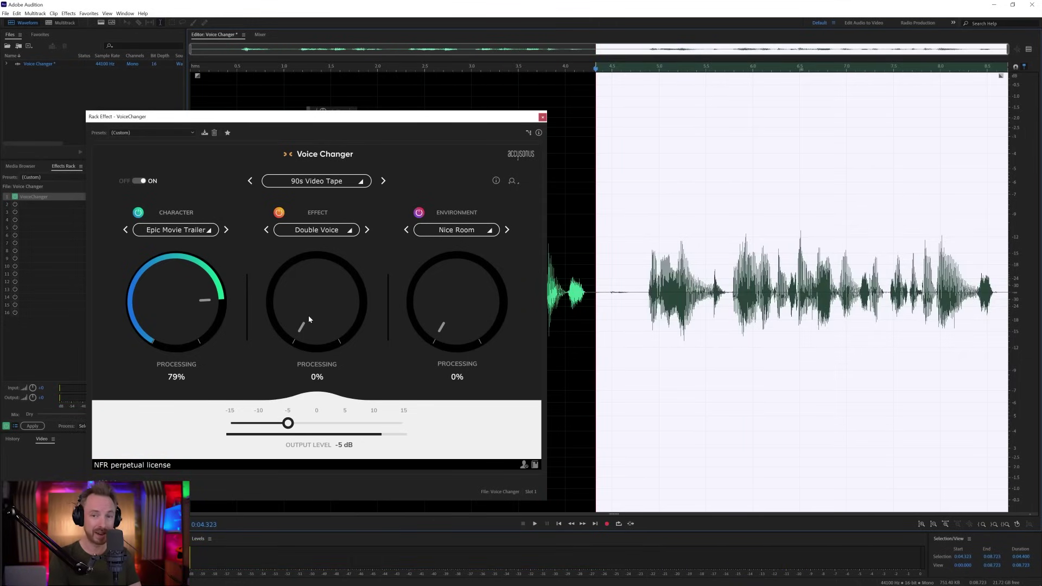
pyautogui.press('space')
pyautogui.moveTo(315, 329); pyautogui.dragTo(343, 264)
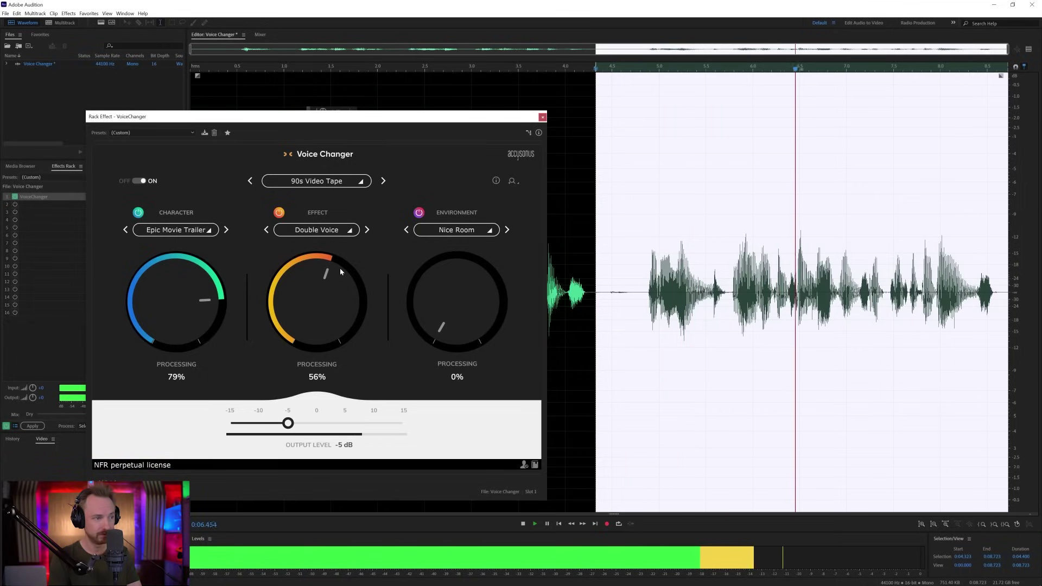
pyautogui.press('space')
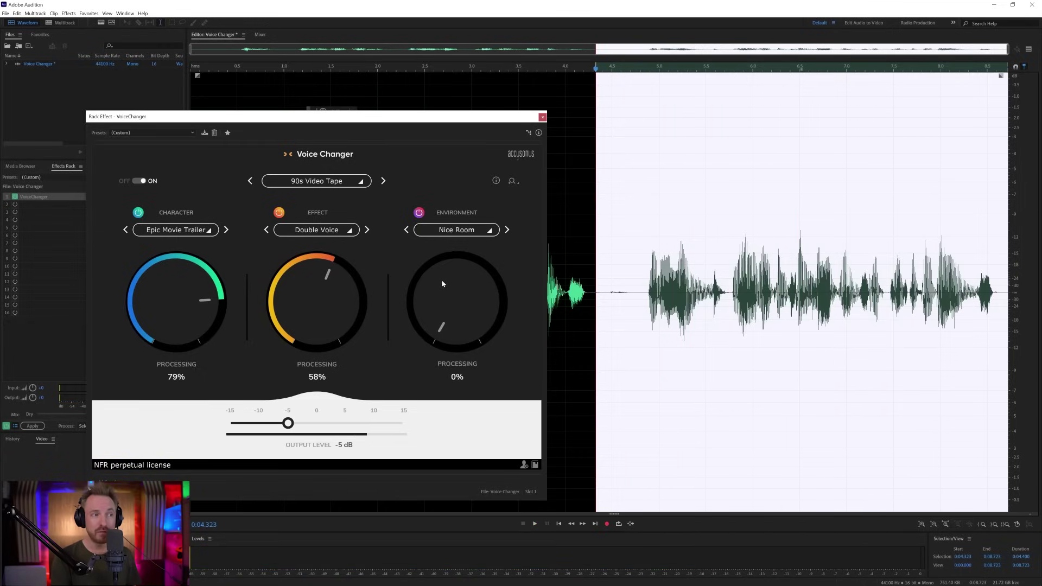
# Step: Switch the environment to Public Spaces > Cathedral at 40% processing, previewing the take
pyautogui.press('space')
pyautogui.moveTo(448, 311); pyautogui.dragTo(484, 242)
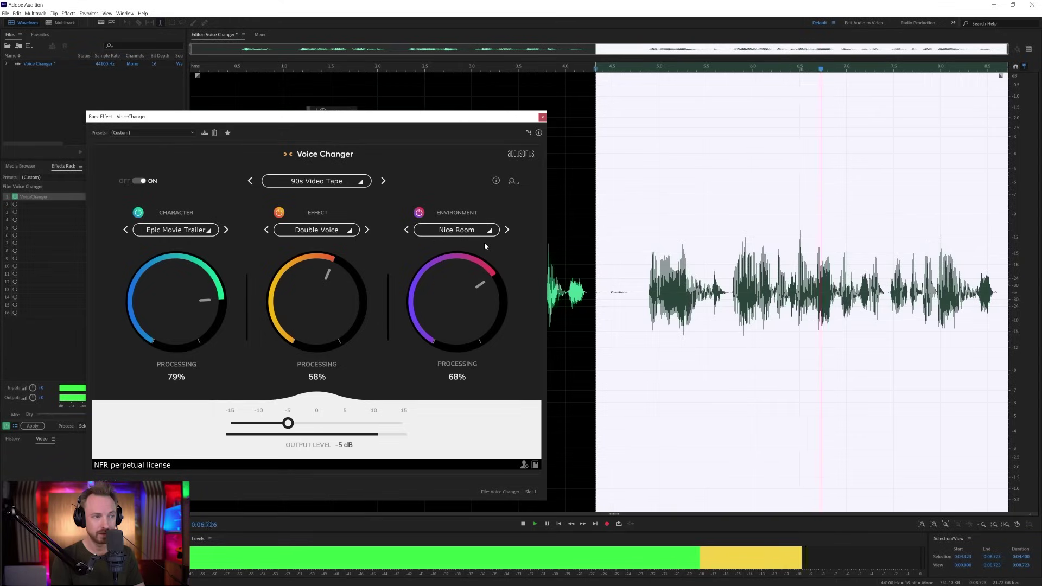
pyautogui.press('space')
pyautogui.click(478, 228)
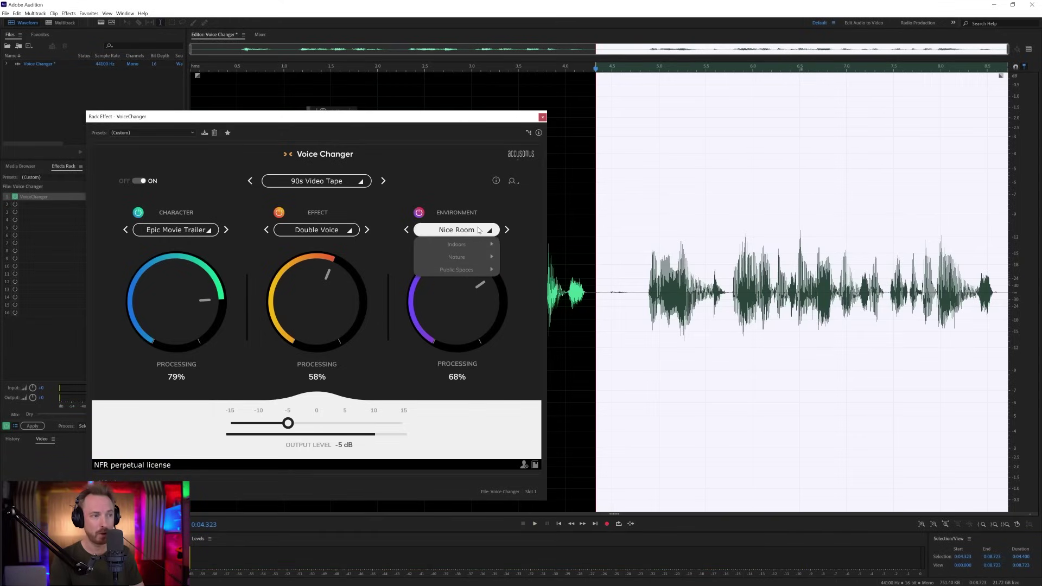
pyautogui.moveTo(475, 274)
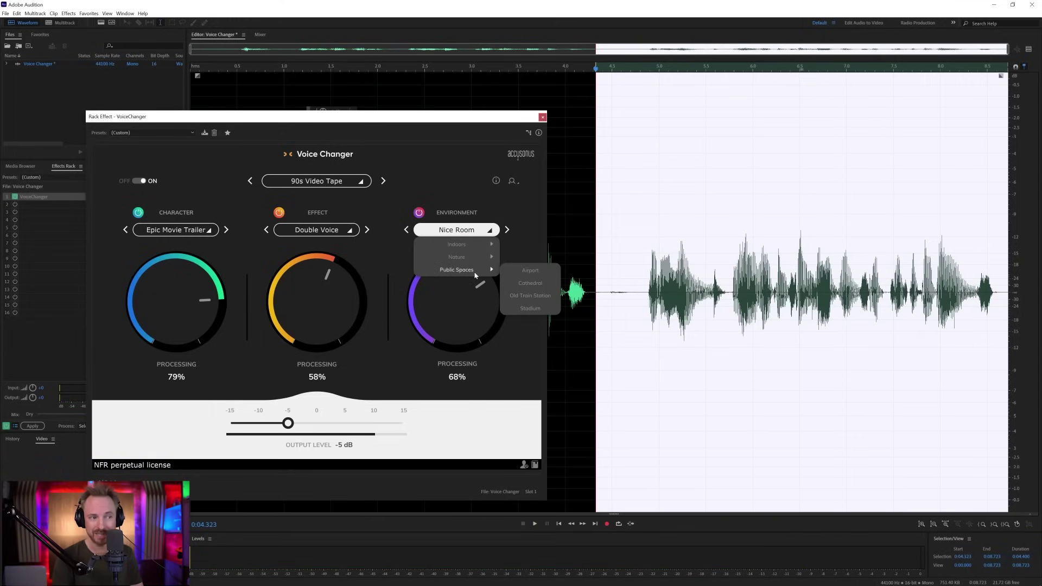
pyautogui.click(519, 289)
pyautogui.moveTo(461, 304)
pyautogui.mouseDown()
pyautogui.moveTo(461, 330)
pyautogui.moveTo(461, 320)
pyautogui.mouseUp()
pyautogui.press('space')
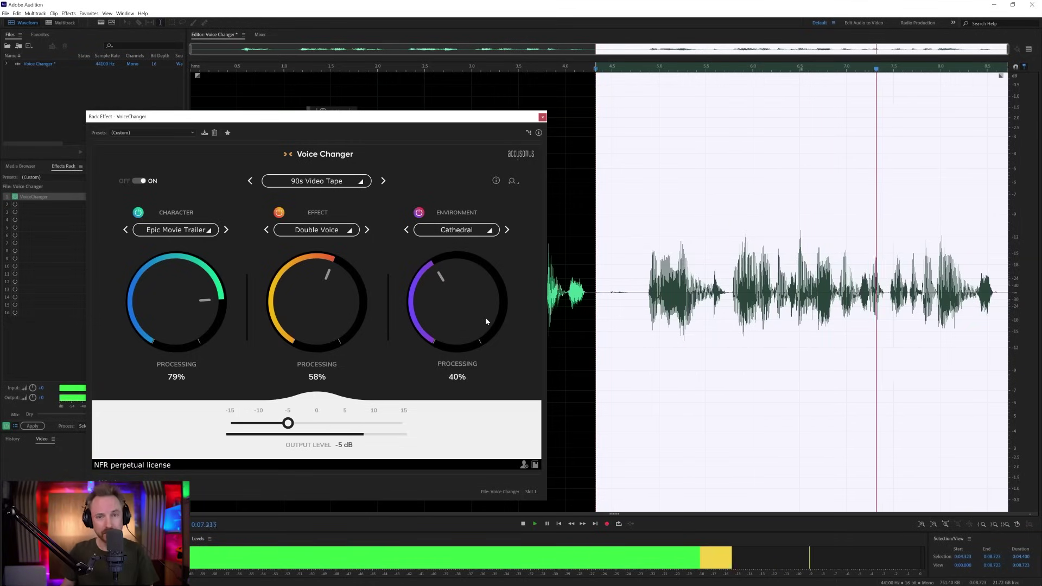
pyautogui.press('space')
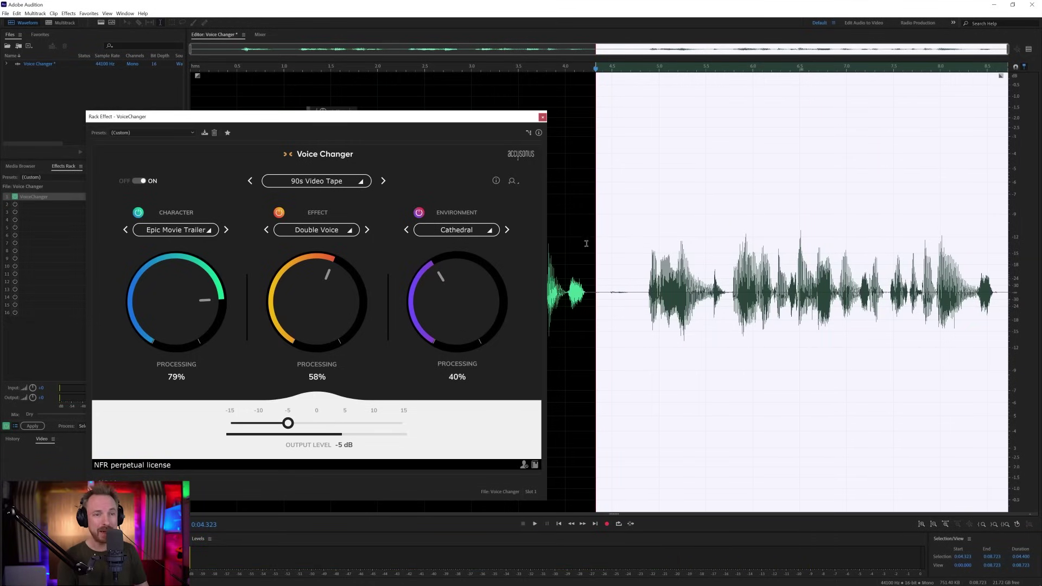
# Step: Record a third line after the second take and select the new recording
pyautogui.click(1002, 326)
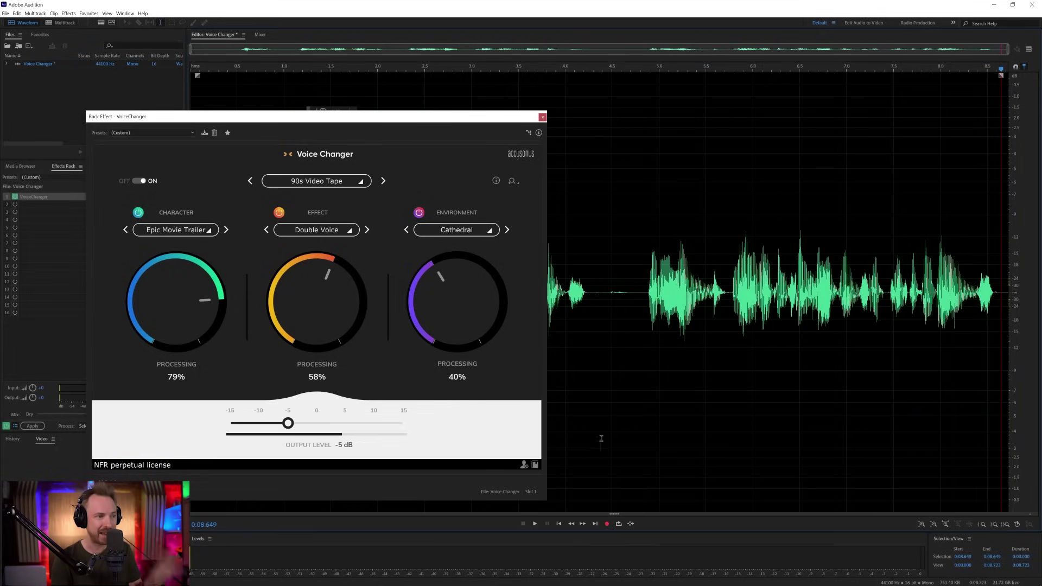
pyautogui.click(606, 524)
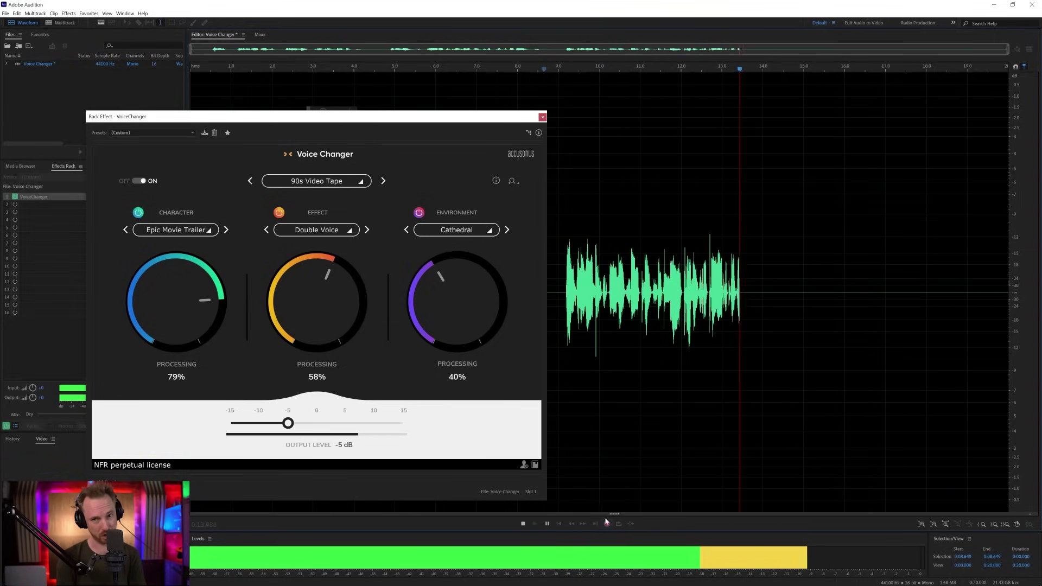
pyautogui.press('space')
pyautogui.moveTo(706, 336); pyautogui.dragTo(1003, 336)
# Step: Try the Evil AI Voice character with the Airport environment, tweaking the Character and Effect dials
pyautogui.click(189, 232)
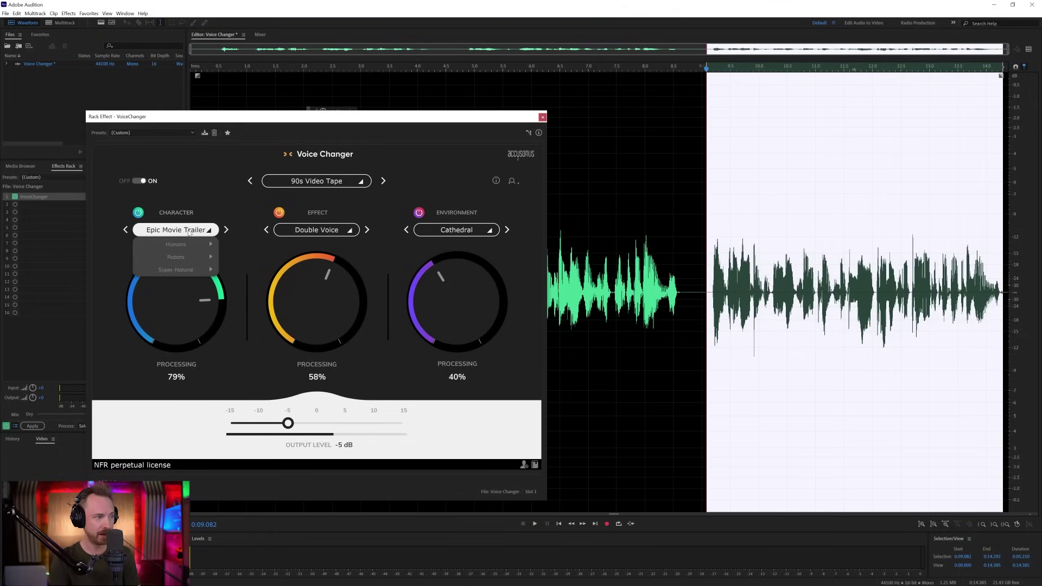
pyautogui.moveTo(194, 257)
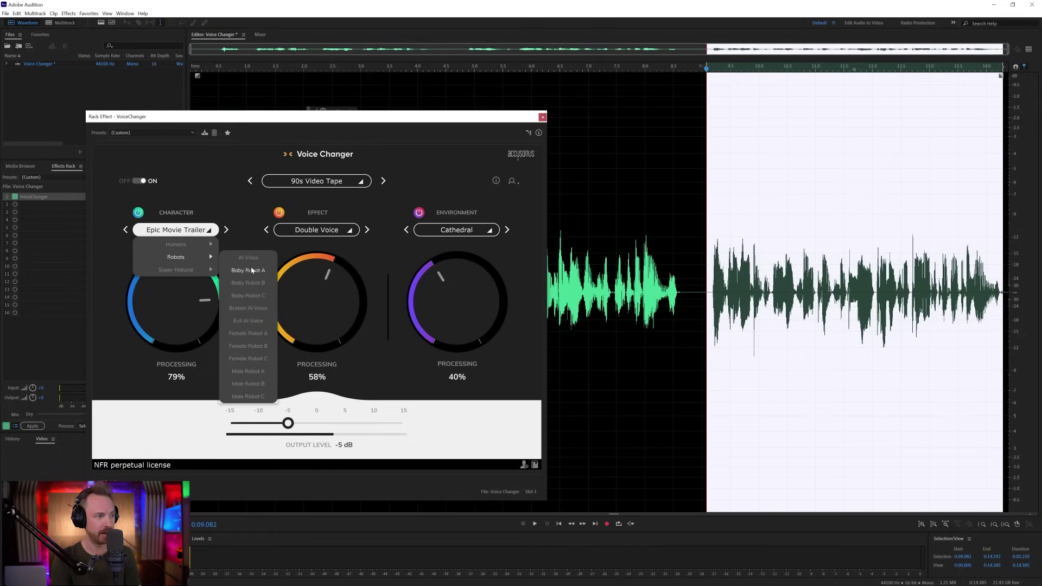
pyautogui.click(262, 321)
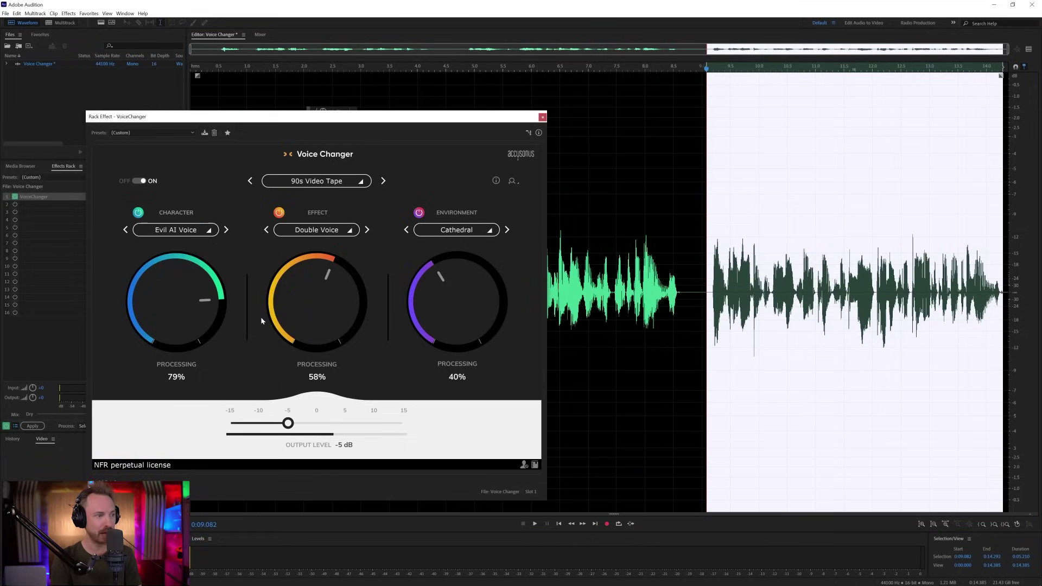
pyautogui.click(459, 231)
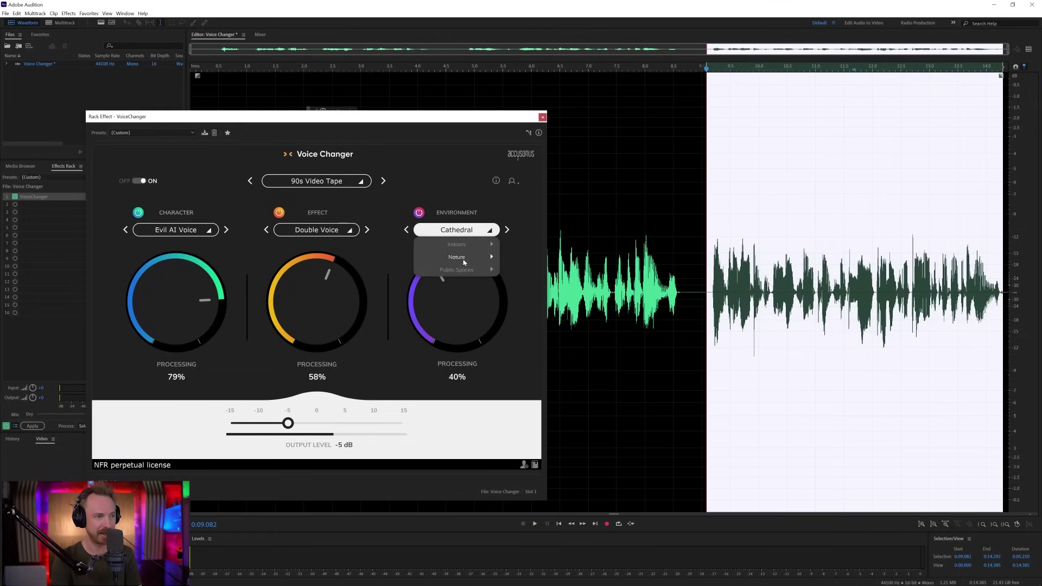
pyautogui.moveTo(466, 271)
pyautogui.click(519, 271)
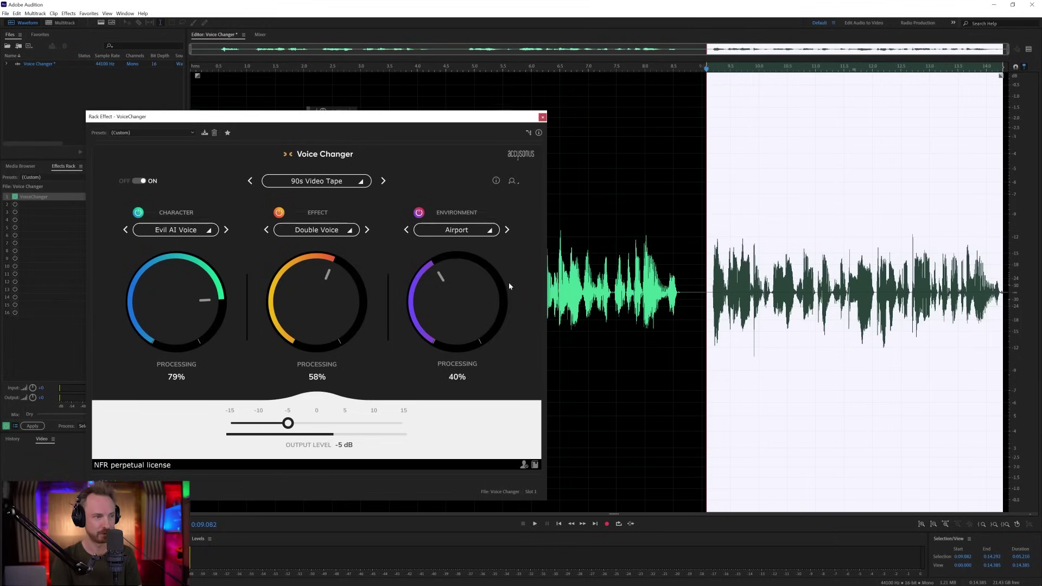
pyautogui.moveTo(182, 307); pyautogui.dragTo(182, 319)
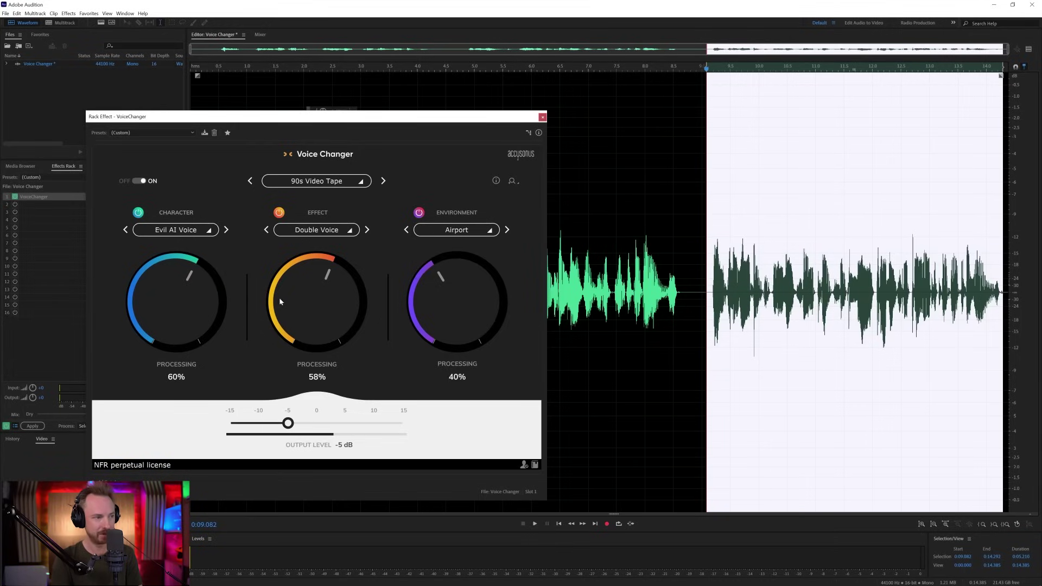
pyautogui.moveTo(279, 298); pyautogui.dragTo(187, 300)
pyautogui.press('space')
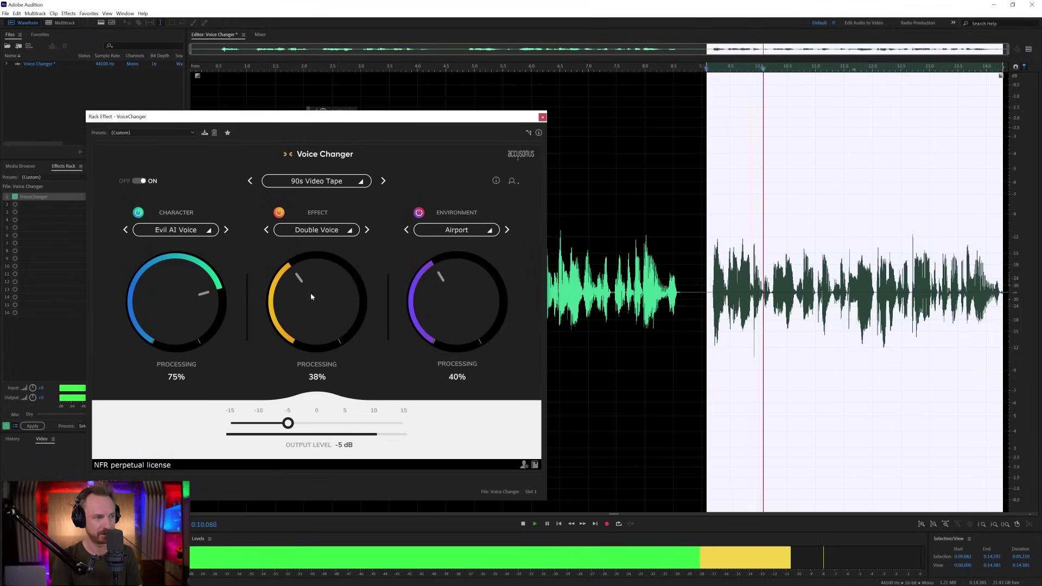
pyautogui.moveTo(425, 294); pyautogui.dragTo(419, 301)
pyautogui.moveTo(307, 297); pyautogui.dragTo(324, 279)
pyautogui.moveTo(197, 299); pyautogui.dragTo(180, 288)
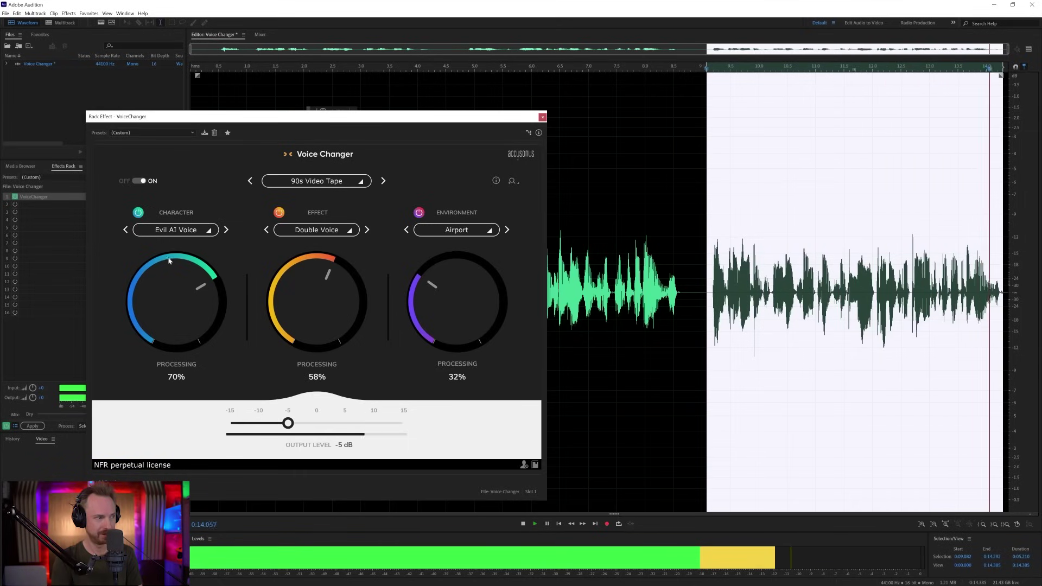
# Step: Try Male Robot A at 88%, with Effect at 53% and Environment at 39%
pyautogui.click(176, 234)
pyautogui.moveTo(193, 259)
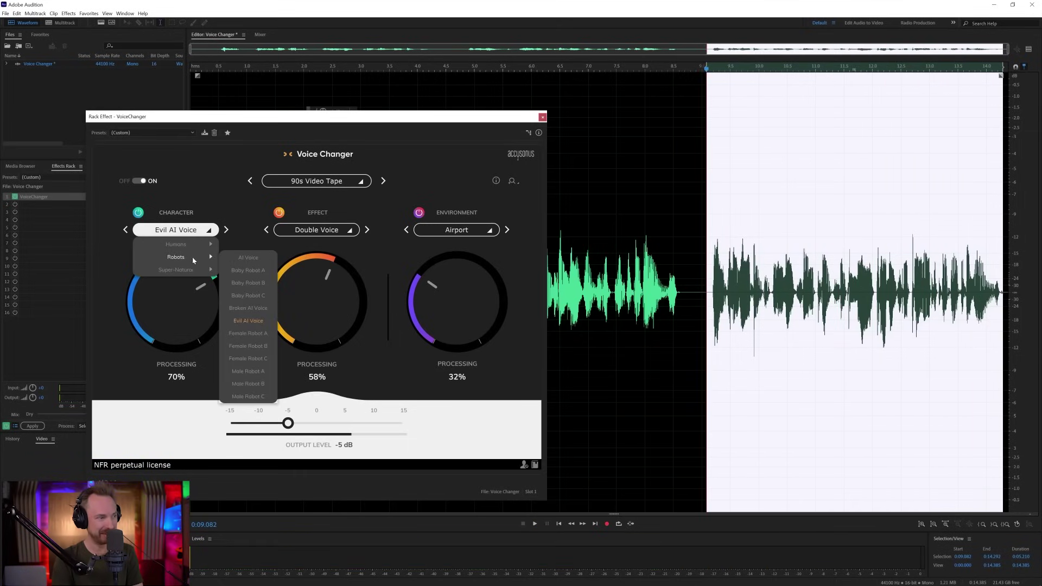
pyautogui.click(265, 374)
pyautogui.press('space')
pyautogui.moveTo(214, 285); pyautogui.dragTo(227, 307)
pyautogui.moveTo(317, 303); pyautogui.dragTo(317, 311)
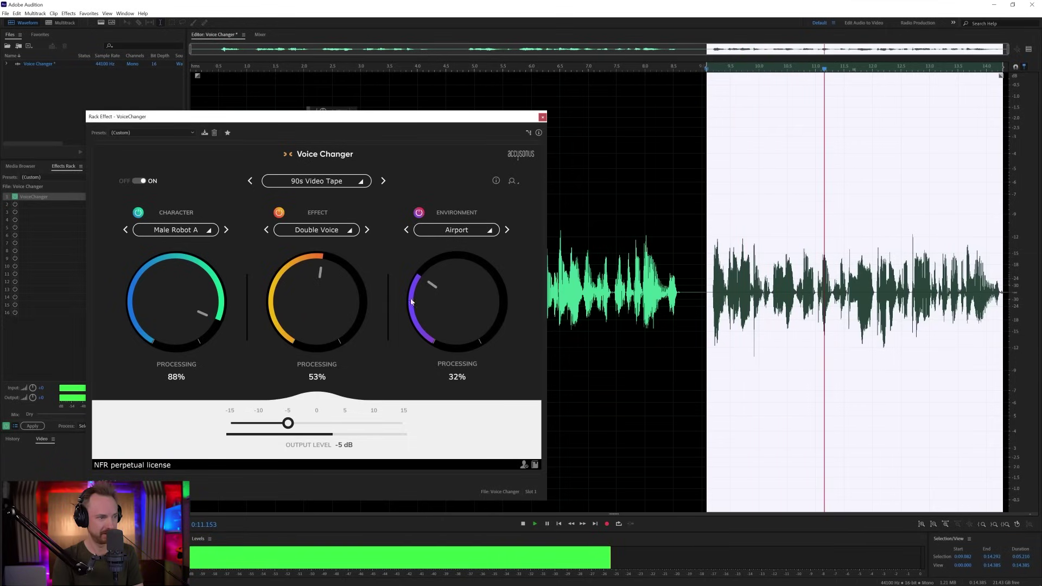
pyautogui.moveTo(434, 302); pyautogui.dragTo(437, 272)
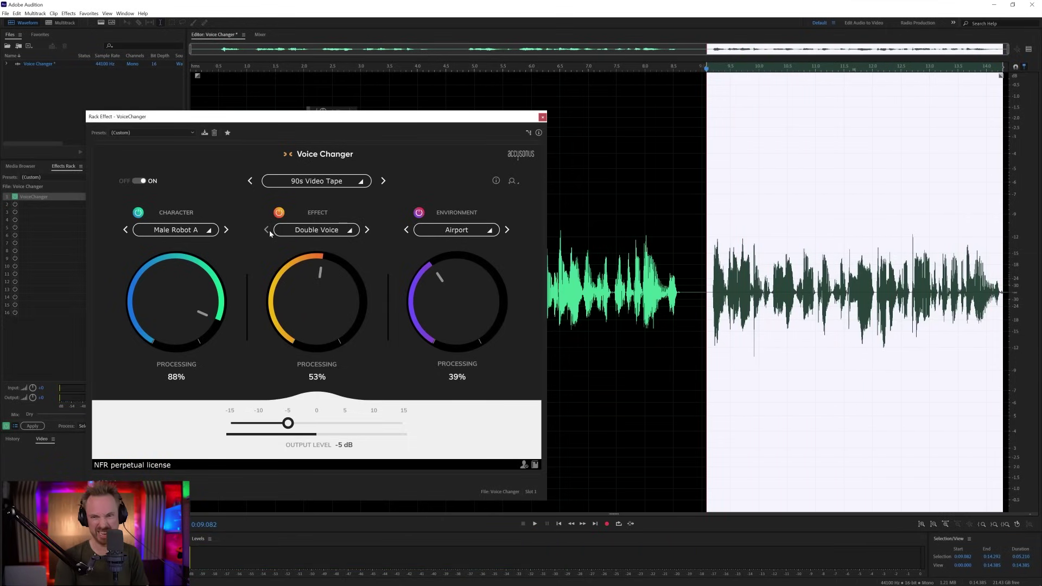
# Step: Settle on Baby Robot A at 26% with Double Voice at 89%, then recentre the window
pyautogui.click(144, 228)
pyautogui.moveTo(183, 257)
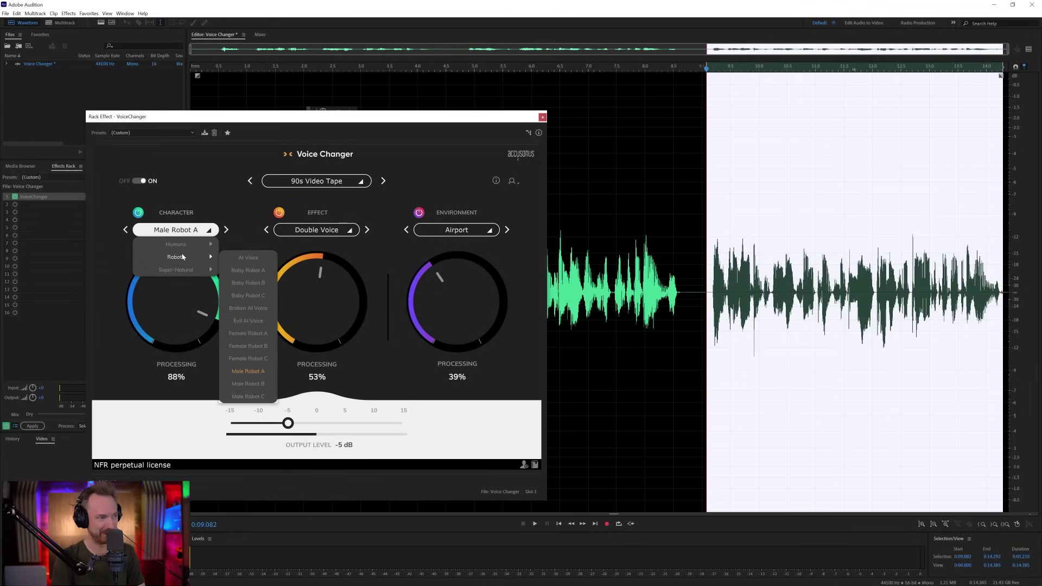
pyautogui.click(269, 271)
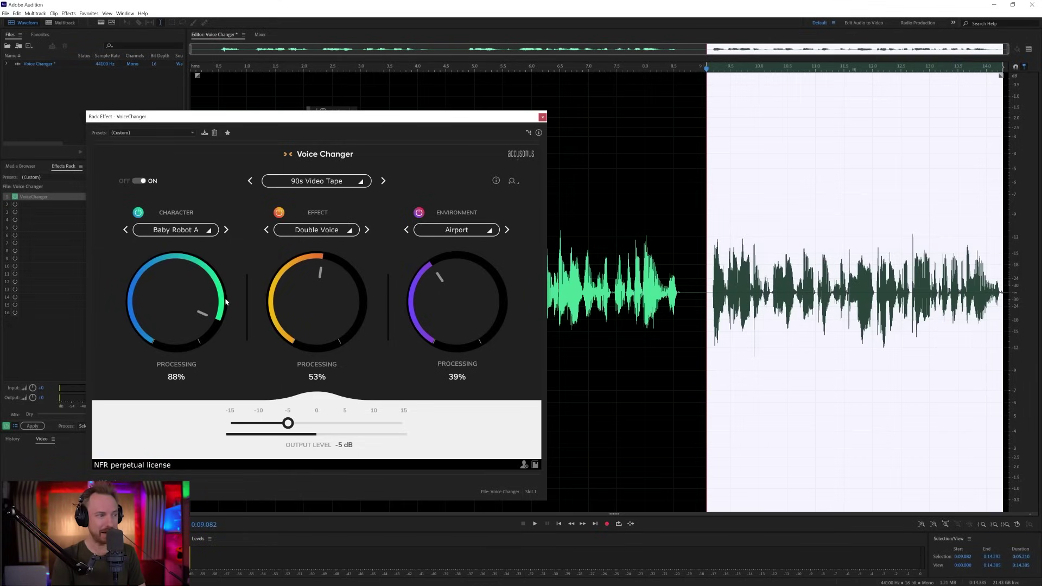
pyautogui.moveTo(227, 302); pyautogui.dragTo(250, 401)
pyautogui.press('space')
pyautogui.press('space')
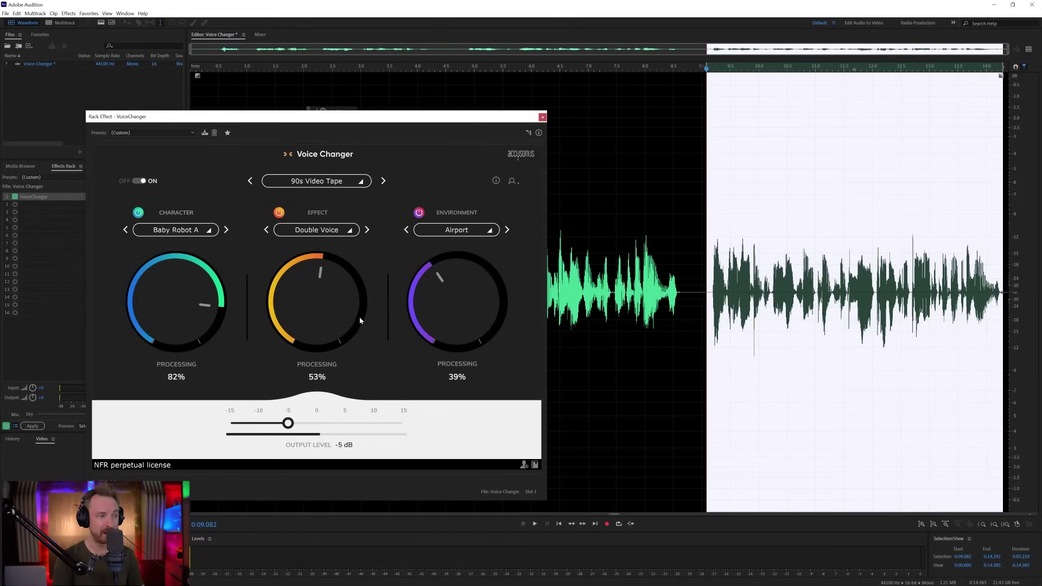
pyautogui.press('space')
pyautogui.moveTo(333, 309); pyautogui.dragTo(320, 260)
pyautogui.press('space')
pyautogui.press('space')
pyautogui.press('space')
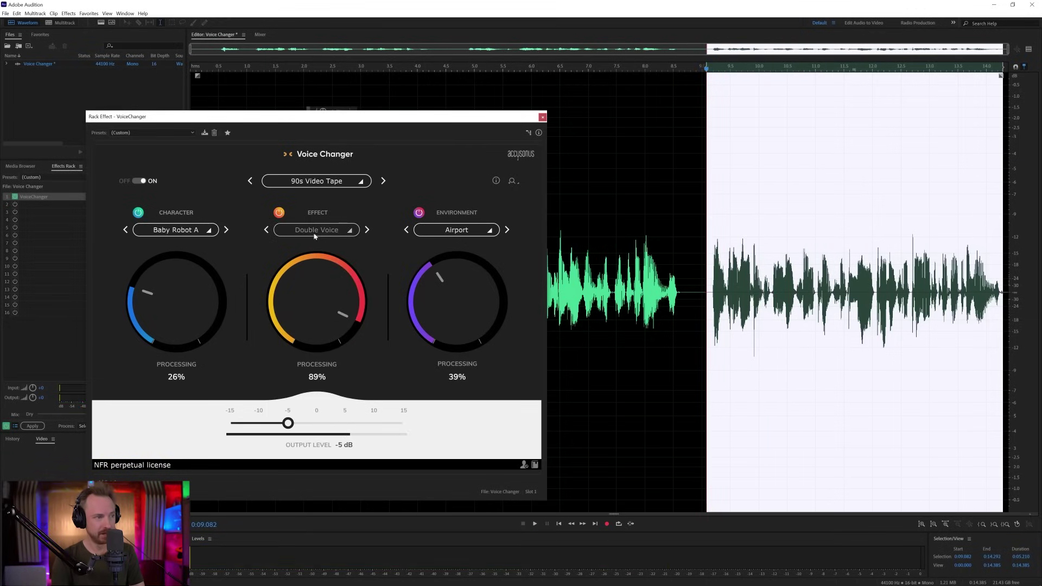
pyautogui.click(316, 230)
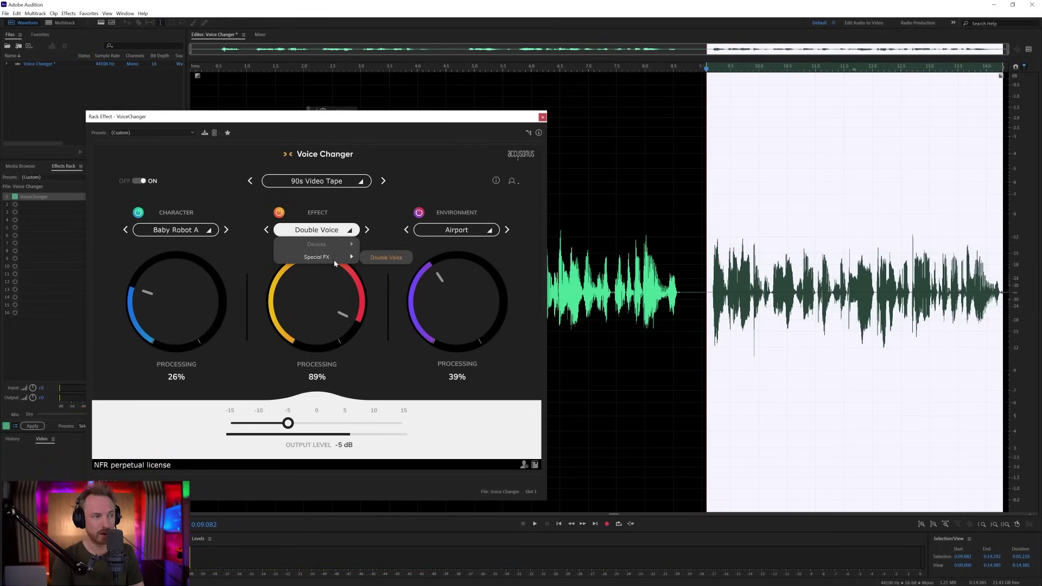
pyautogui.click(424, 179)
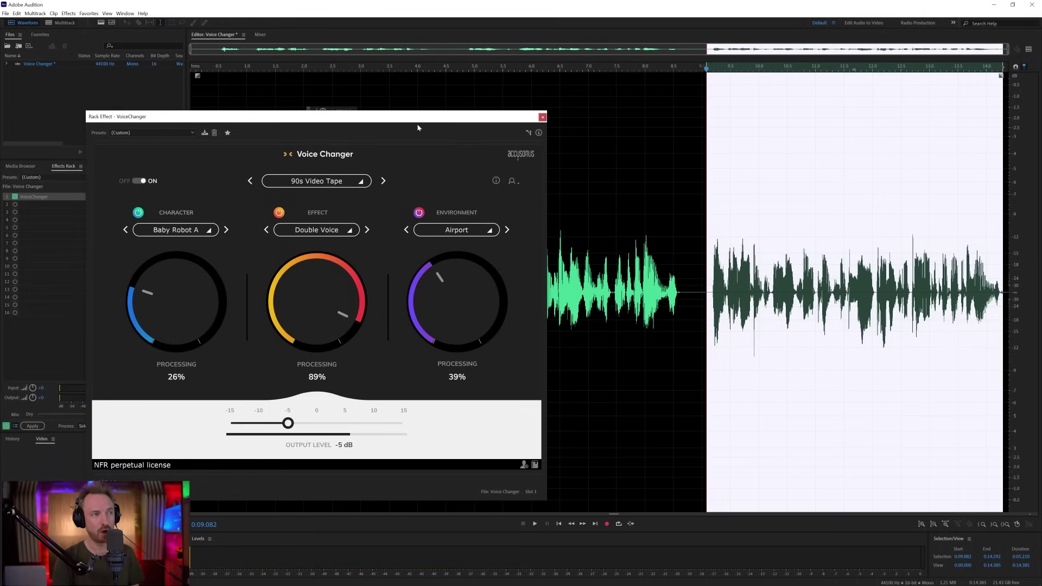
pyautogui.moveTo(418, 117); pyautogui.dragTo(604, 120)
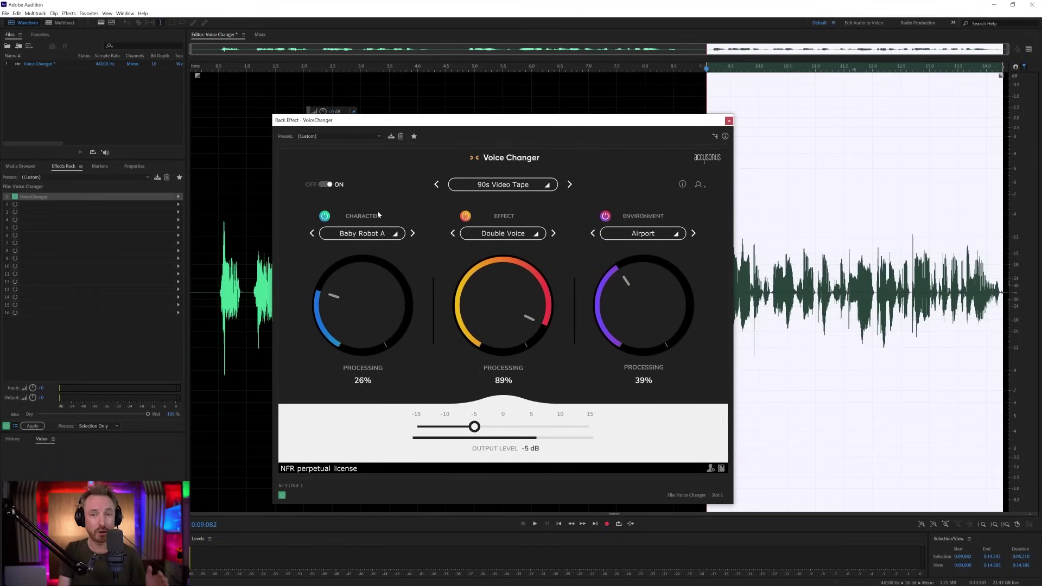
# Step: Choose the Humans > Whispering character at 54%, bypassing the Effect and Environment stages
pyautogui.click(376, 230)
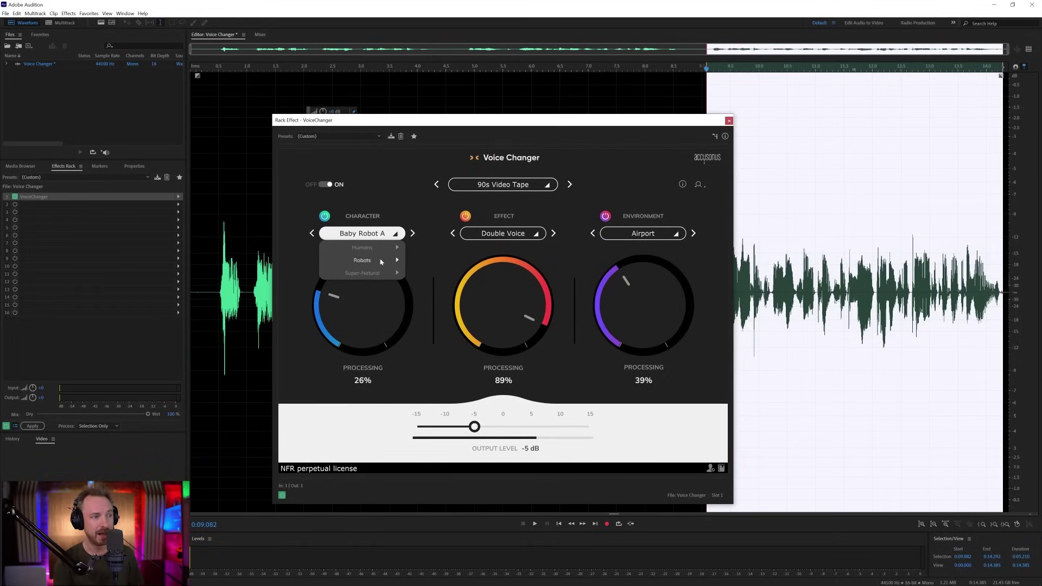
pyautogui.moveTo(393, 248)
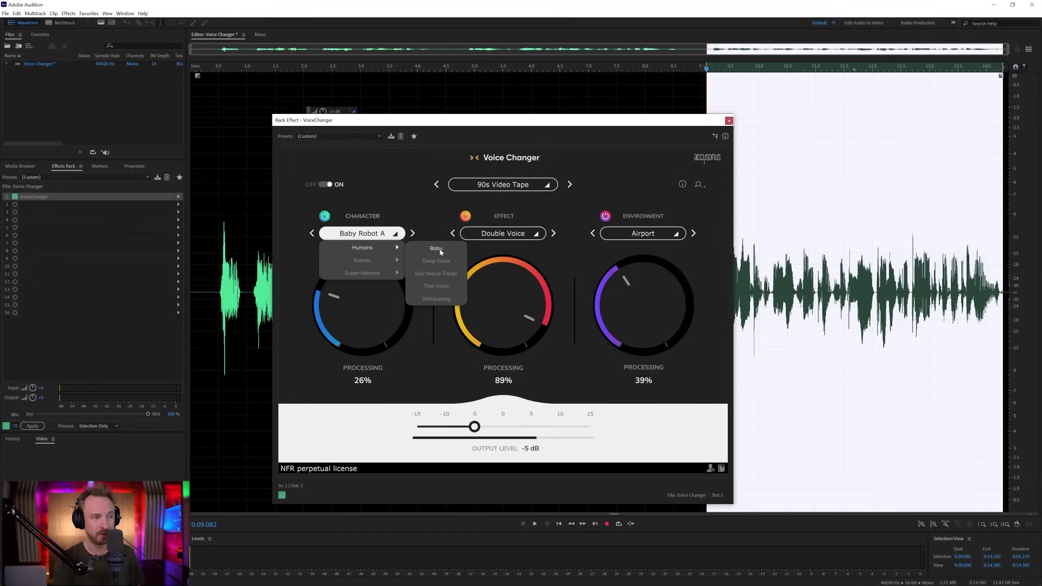
pyautogui.click(442, 296)
pyautogui.click(467, 216)
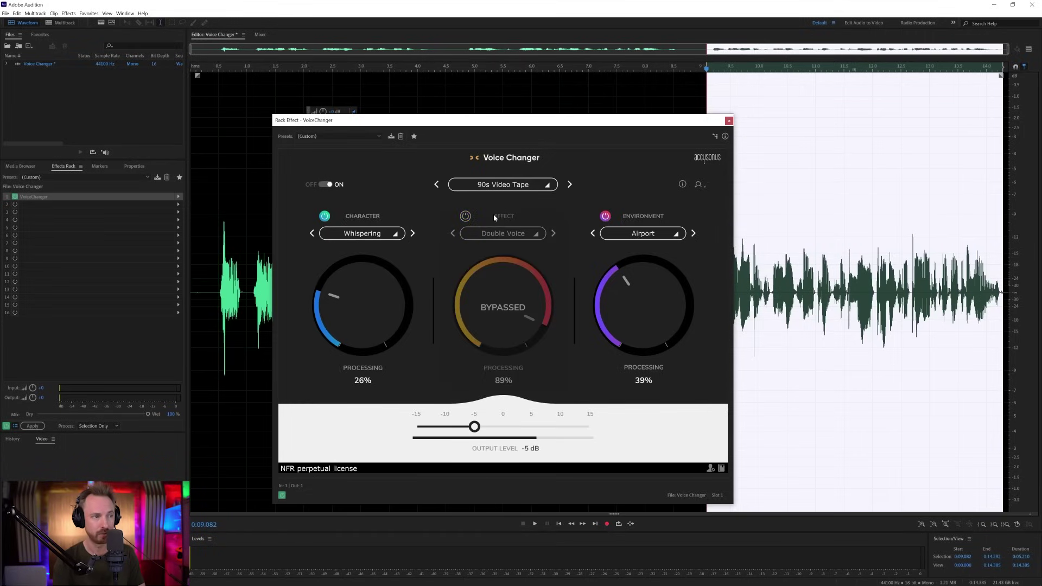
pyautogui.click(606, 216)
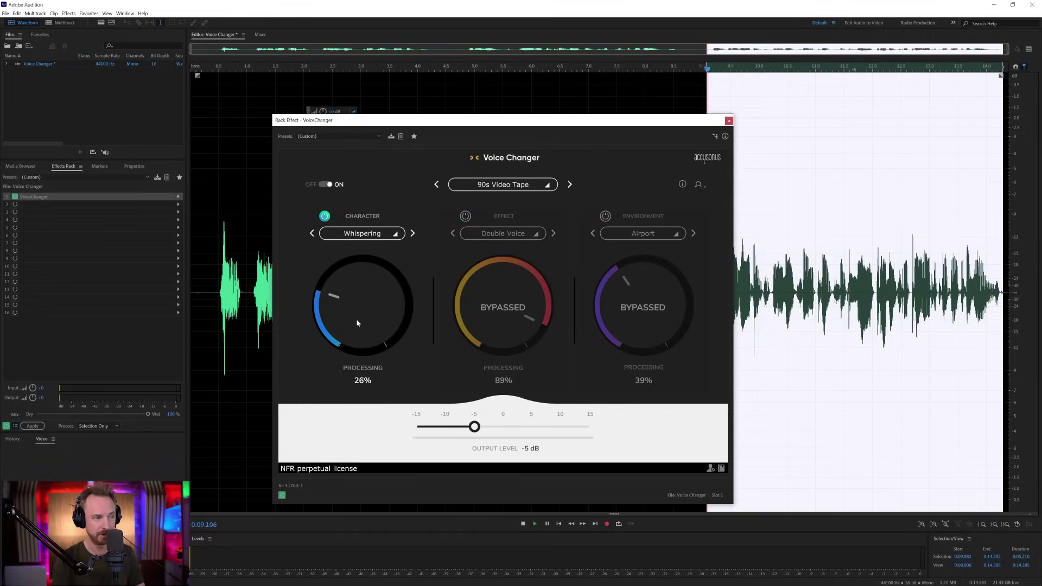
pyautogui.press('space')
pyautogui.moveTo(356, 318); pyautogui.dragTo(381, 291)
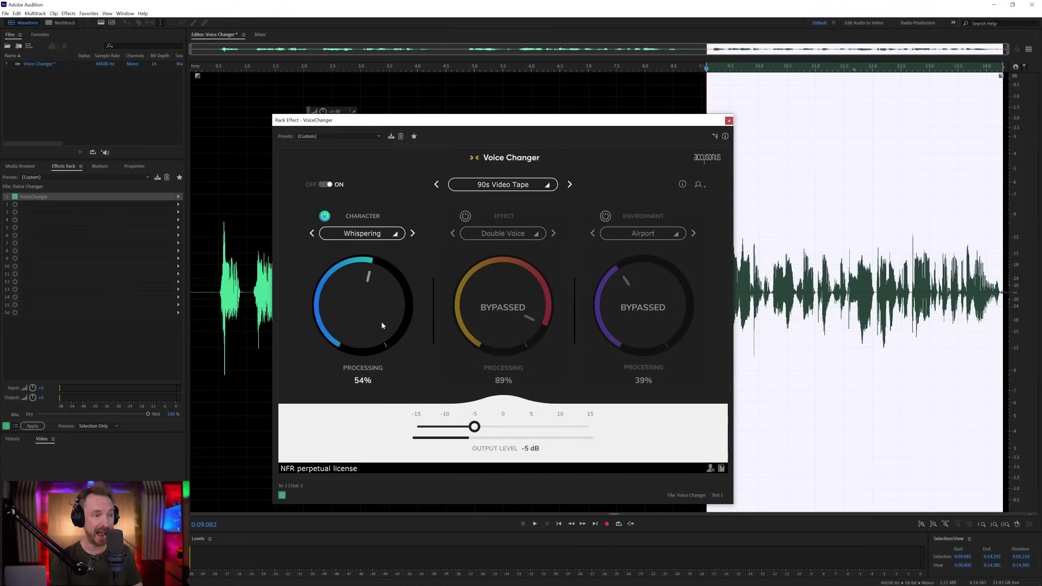
# Step: Re-enable the effect stage with the Phone preset at 100%, dropping Character to 0%
pyautogui.click(465, 216)
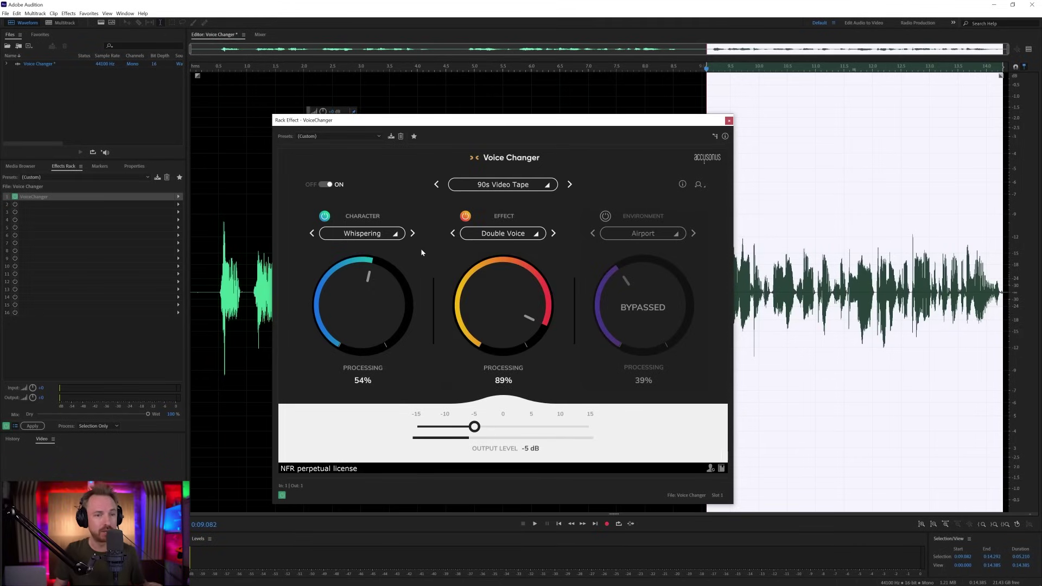
pyautogui.click(471, 238)
pyautogui.moveTo(493, 261)
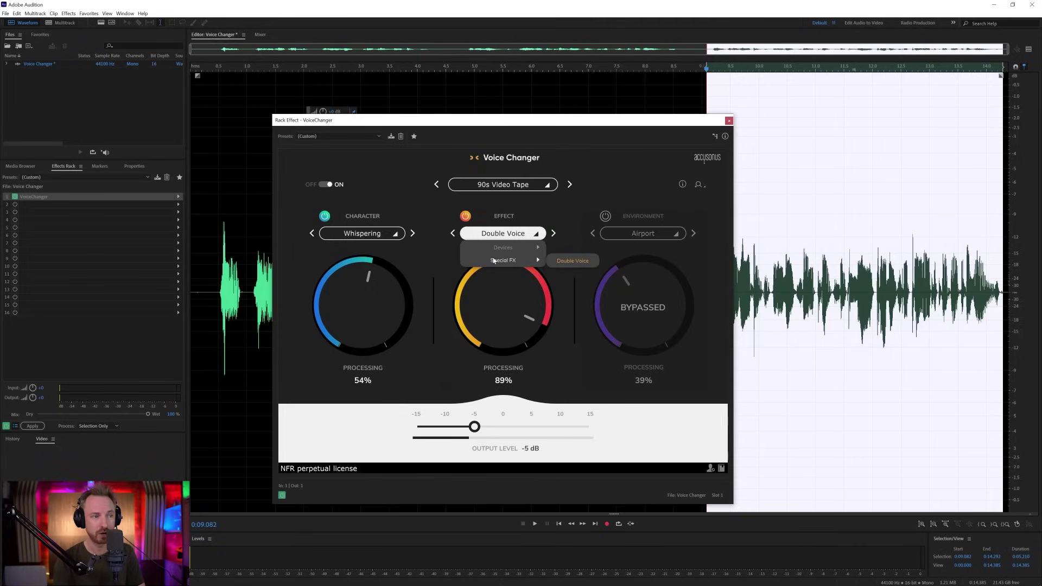
pyautogui.moveTo(529, 252)
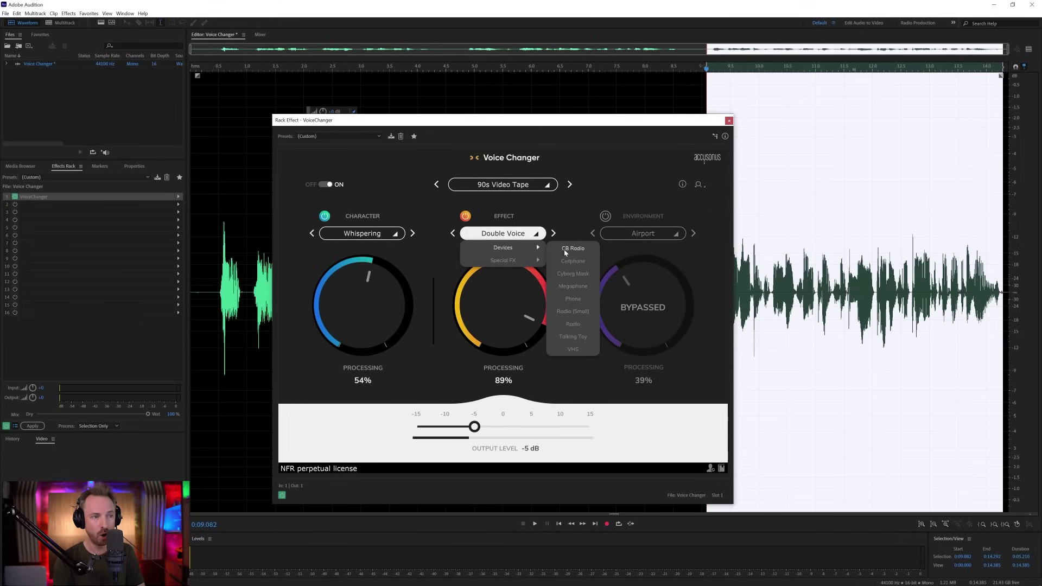
pyautogui.click(573, 299)
pyautogui.moveTo(351, 325); pyautogui.dragTo(337, 364)
pyautogui.press('space')
pyautogui.moveTo(456, 293); pyautogui.dragTo(484, 272)
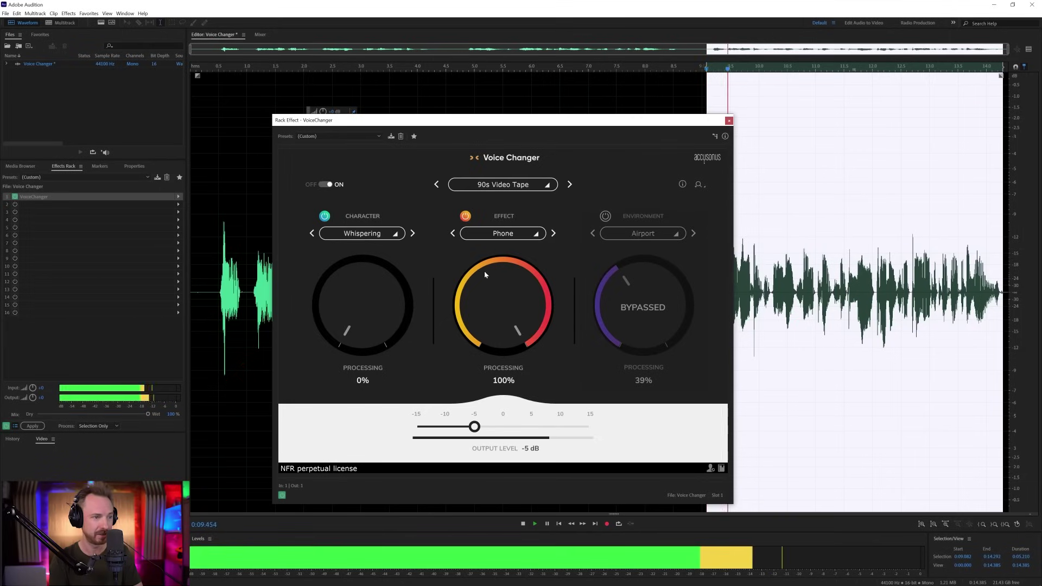
# Step: Preview the CB Radio and then Radio effect presets on the line
pyautogui.click(533, 238)
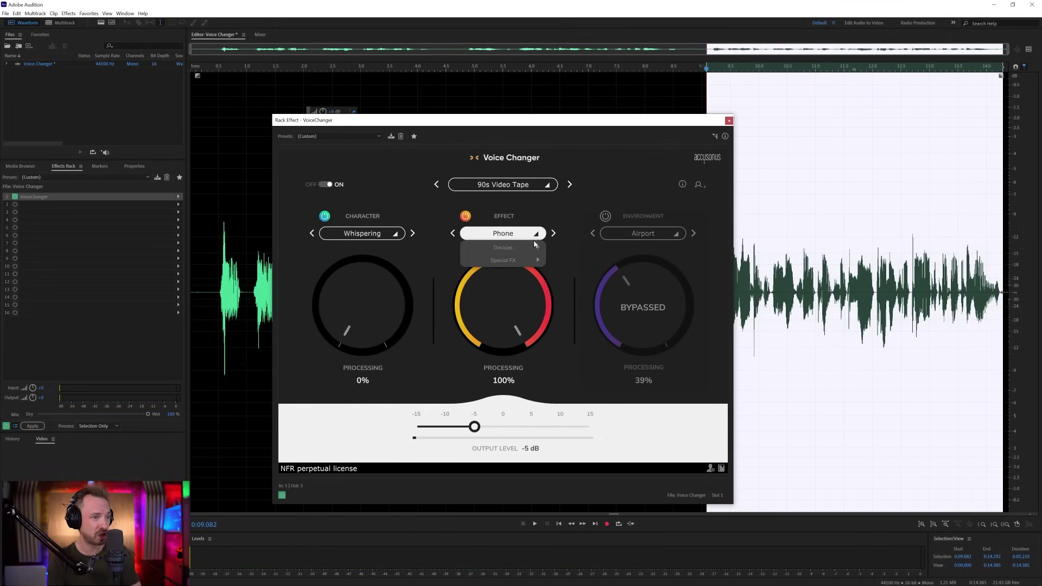
pyautogui.click(559, 248)
pyautogui.press('space')
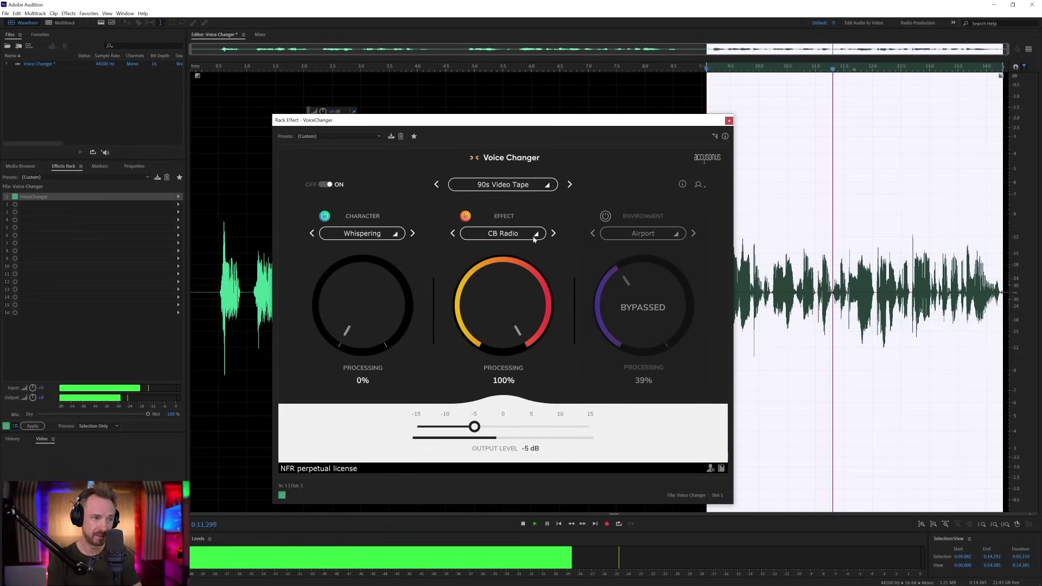
pyautogui.press('space')
pyautogui.click(535, 235)
pyautogui.moveTo(537, 249)
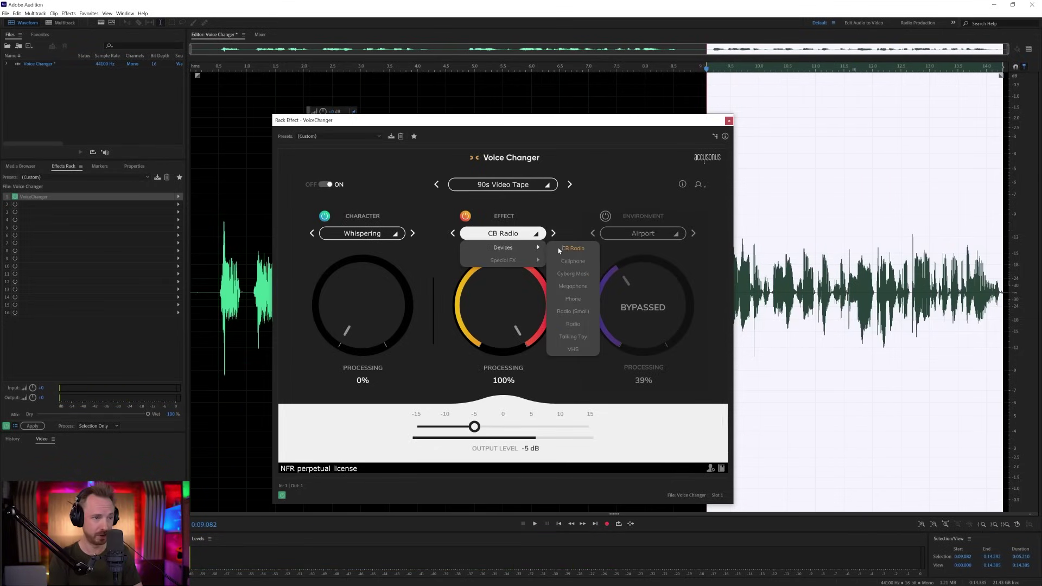
pyautogui.click(576, 324)
pyautogui.press('space')
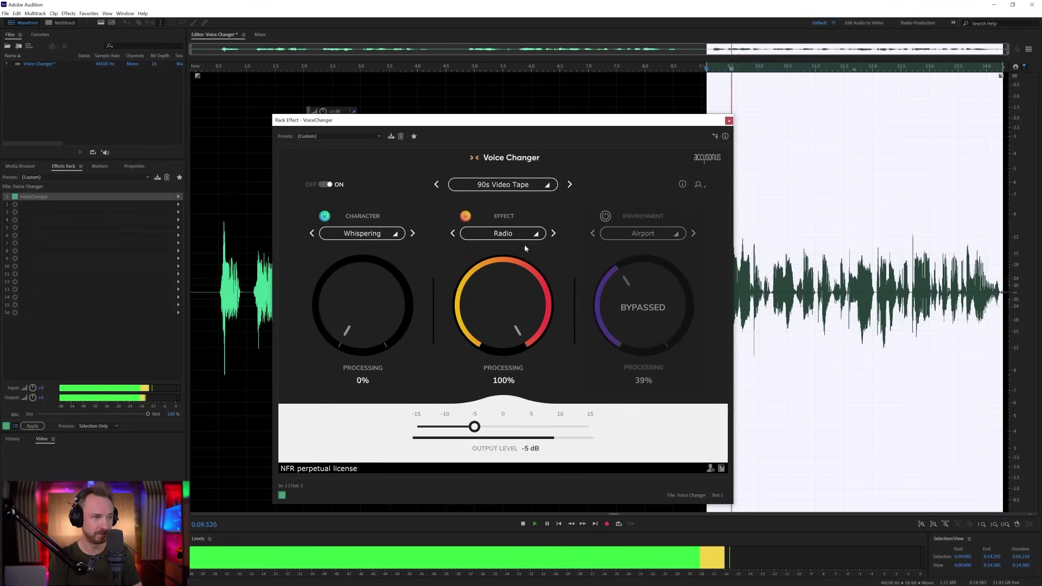
pyautogui.press('space')
# Step: Preview the VHS effect, then settle on the Megaphone effect
pyautogui.click(536, 233)
pyautogui.moveTo(536, 247)
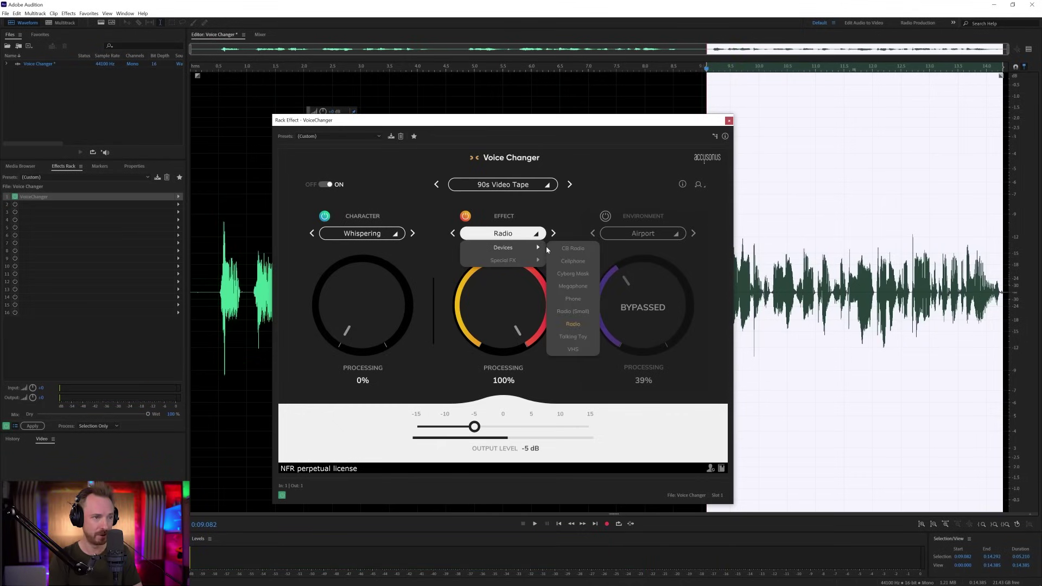
pyautogui.click(563, 344)
pyautogui.press('space')
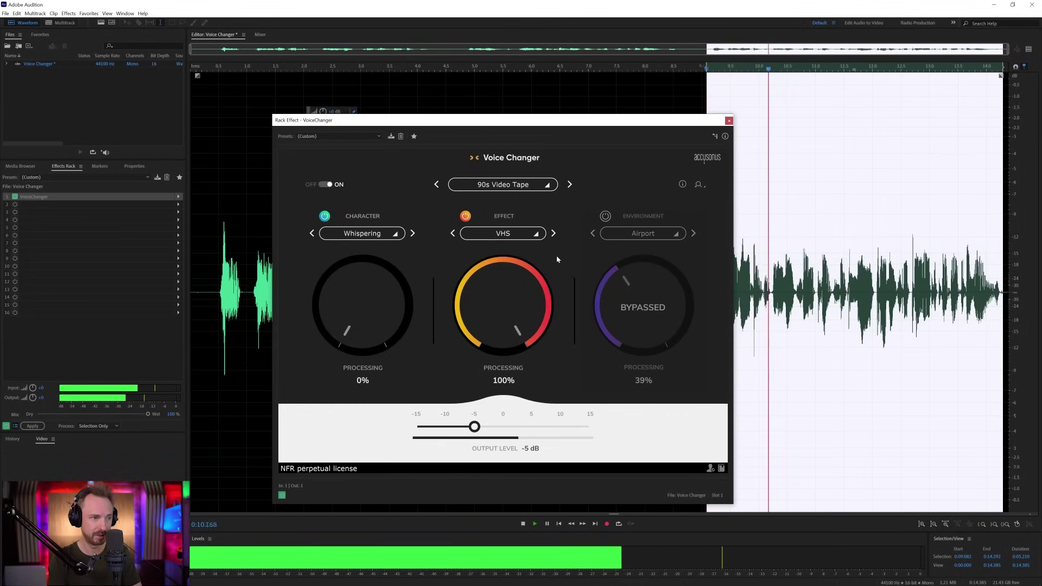
pyautogui.press('space')
pyautogui.click(535, 234)
pyautogui.moveTo(536, 248)
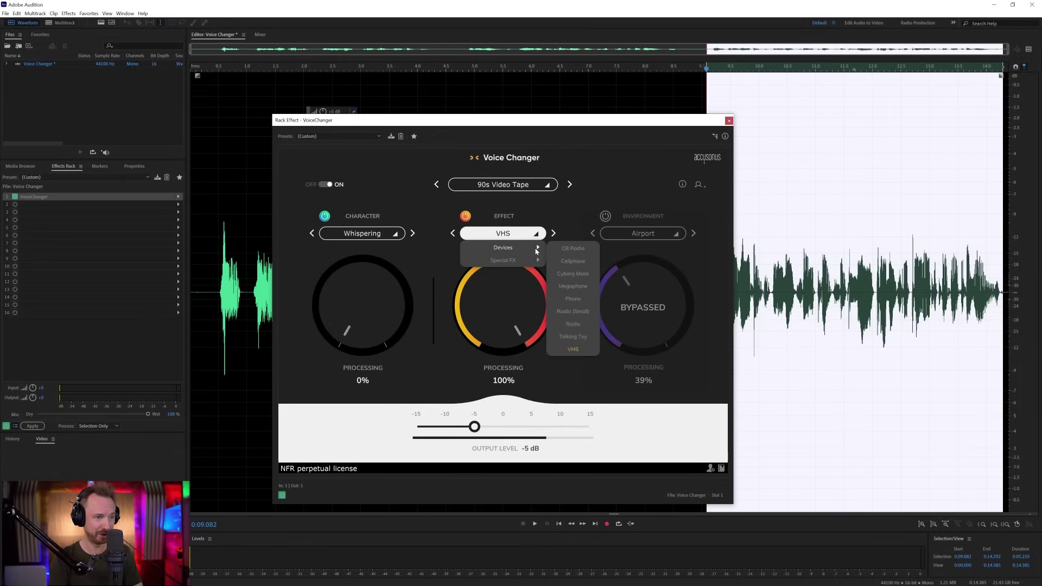
pyautogui.click(571, 286)
pyautogui.press('space')
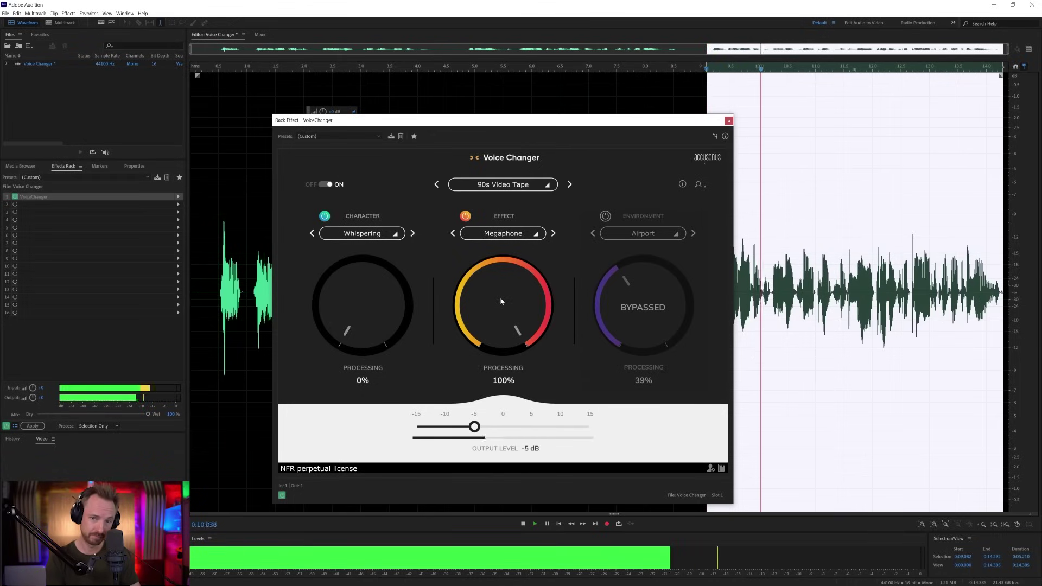
pyautogui.press('space')
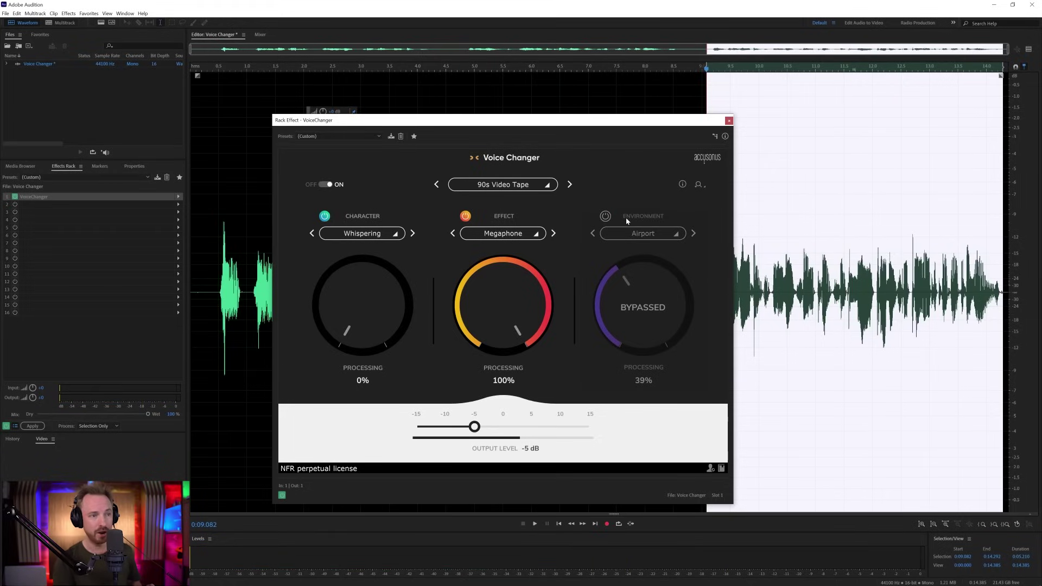
# Step: Turn on the Airport environment at 55%, then start recording a new take at the file's end
pyautogui.click(608, 218)
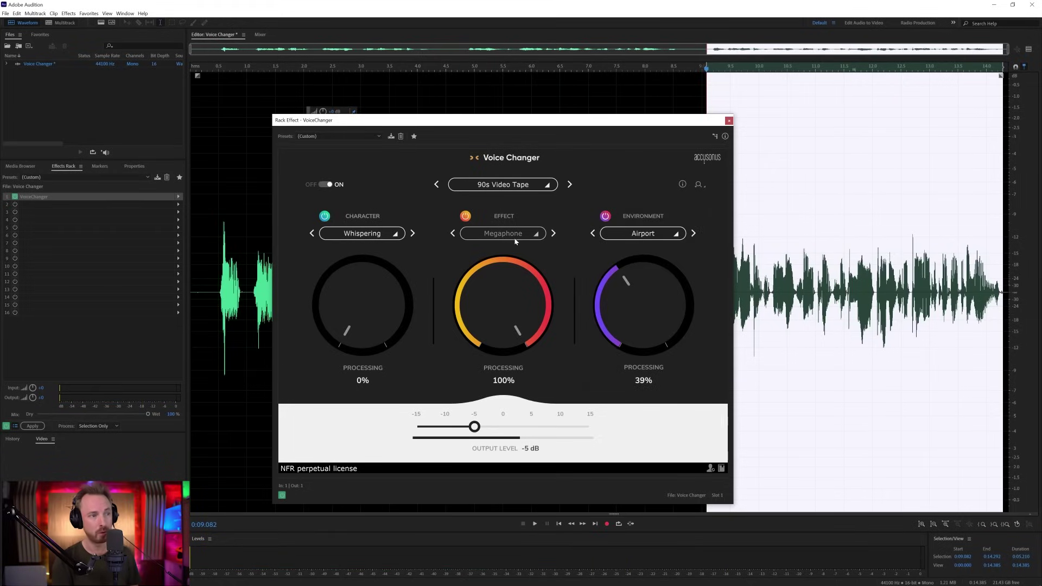
pyautogui.press('space')
pyautogui.moveTo(634, 322); pyautogui.dragTo(643, 301)
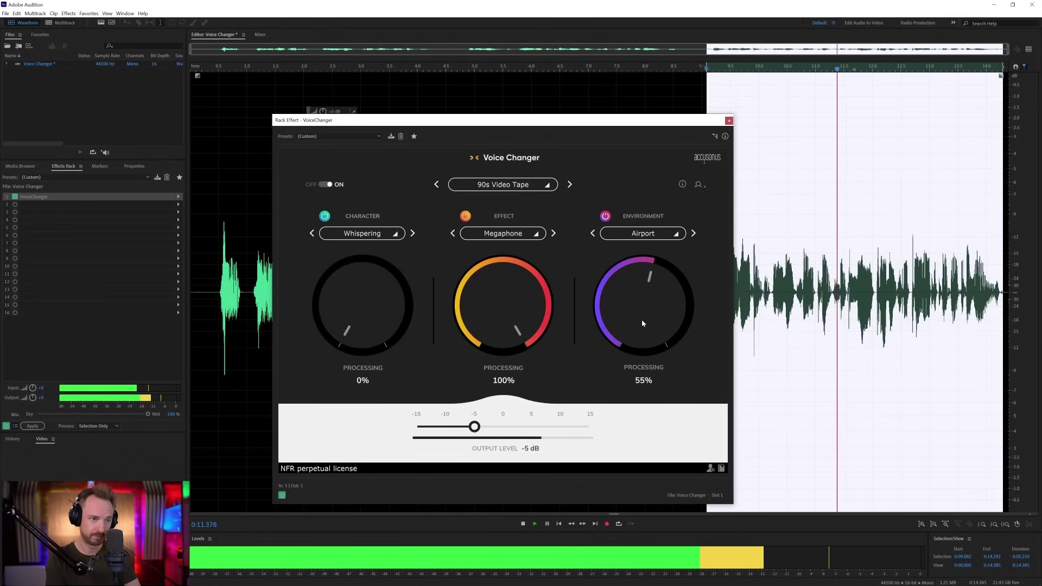
pyautogui.press('space')
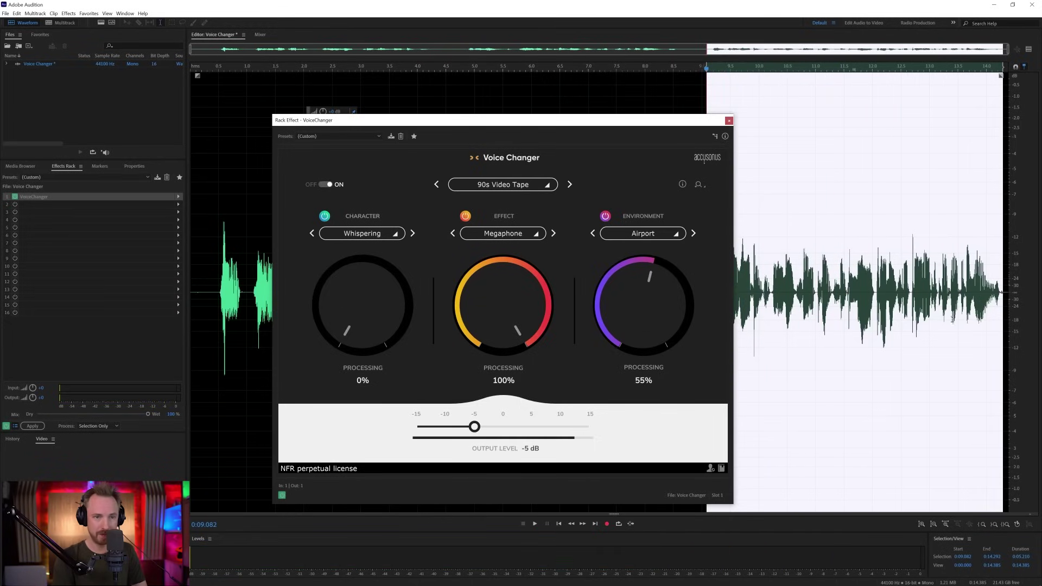
pyautogui.click(1003, 321)
pyautogui.click(606, 525)
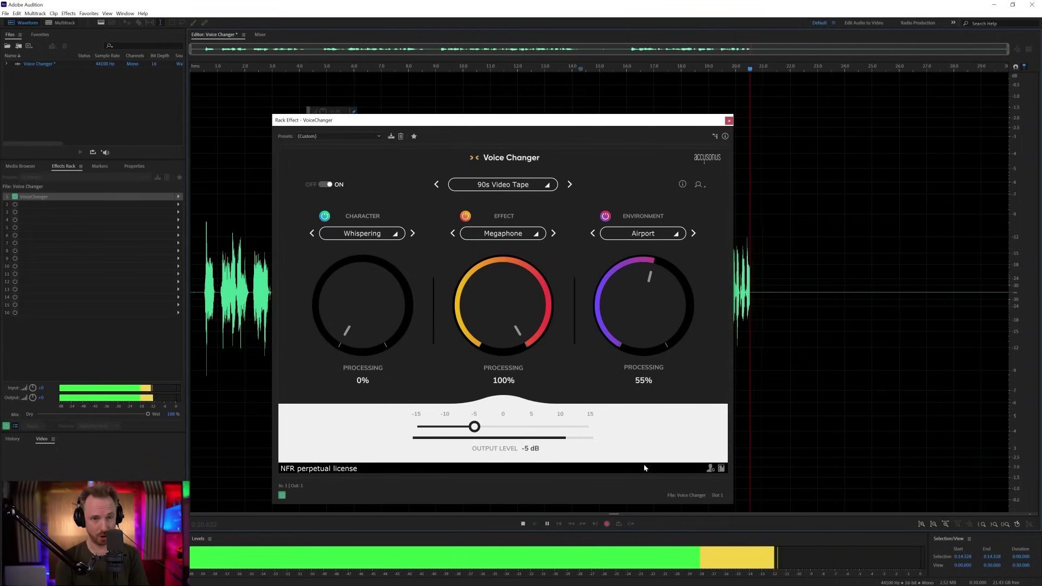
# Step: Stop recording, select the new take from 15.763 s onward, and play it
pyautogui.press('space')
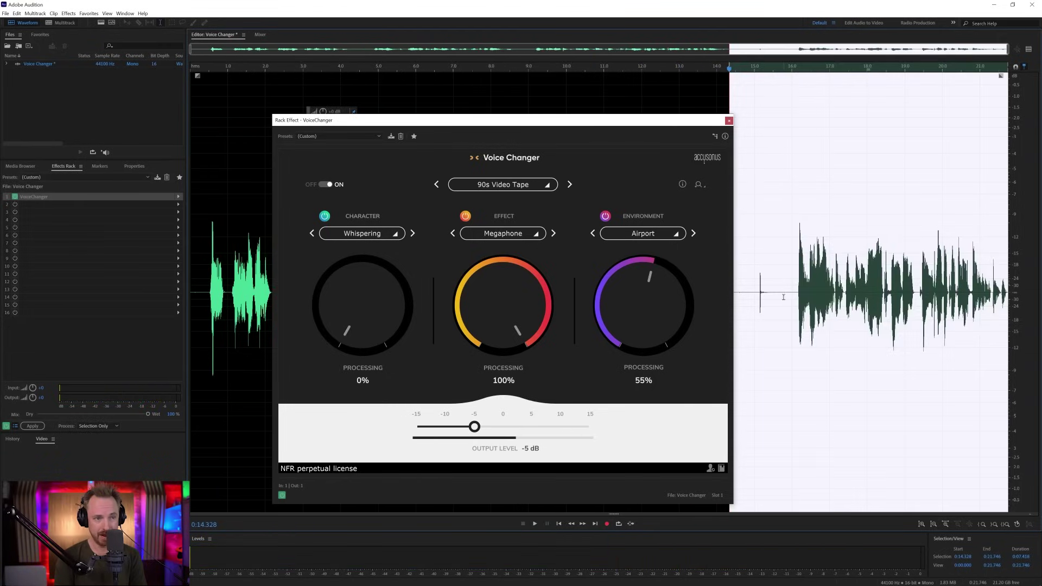
pyautogui.moveTo(783, 297); pyautogui.dragTo(1009, 297)
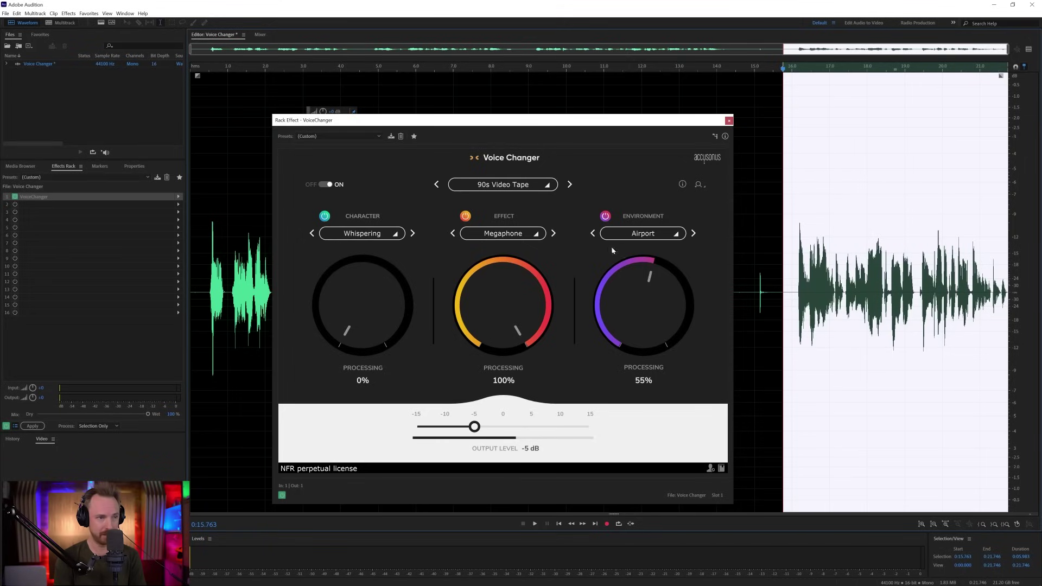
pyautogui.press('space')
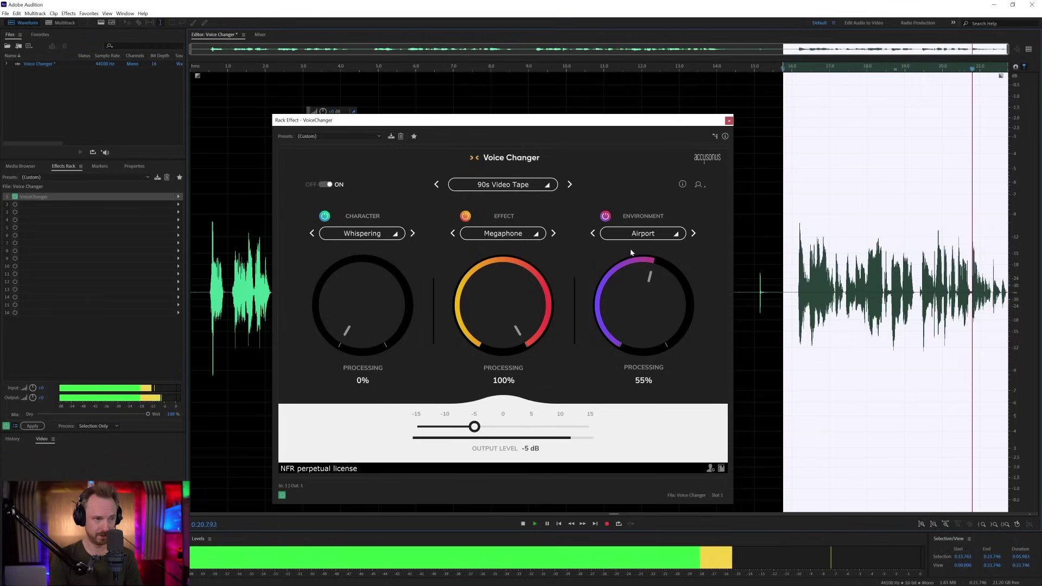
# Step: Preview the take with the Old Train Station environment
pyautogui.click(519, 235)
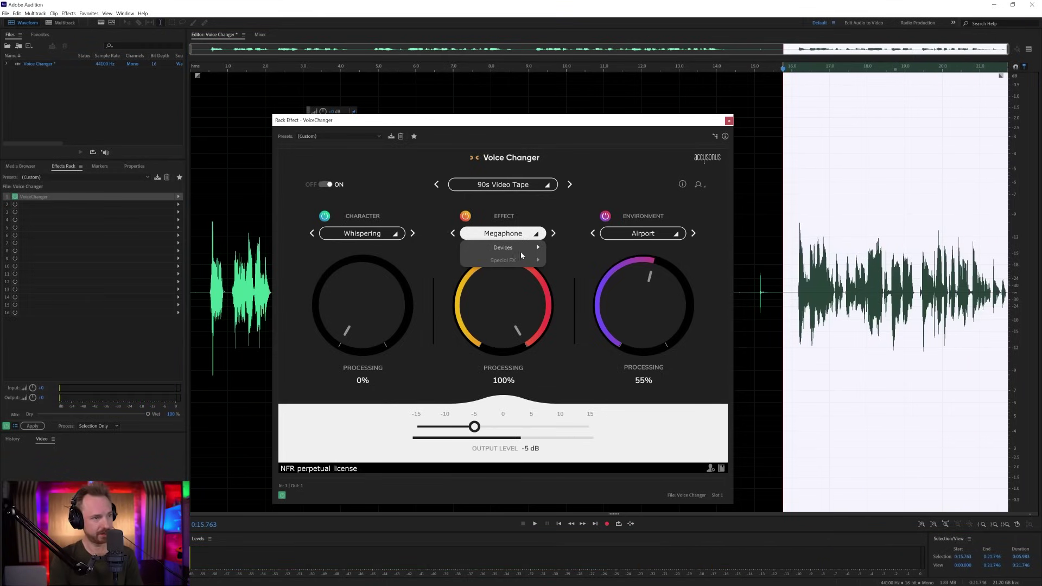
pyautogui.moveTo(535, 252)
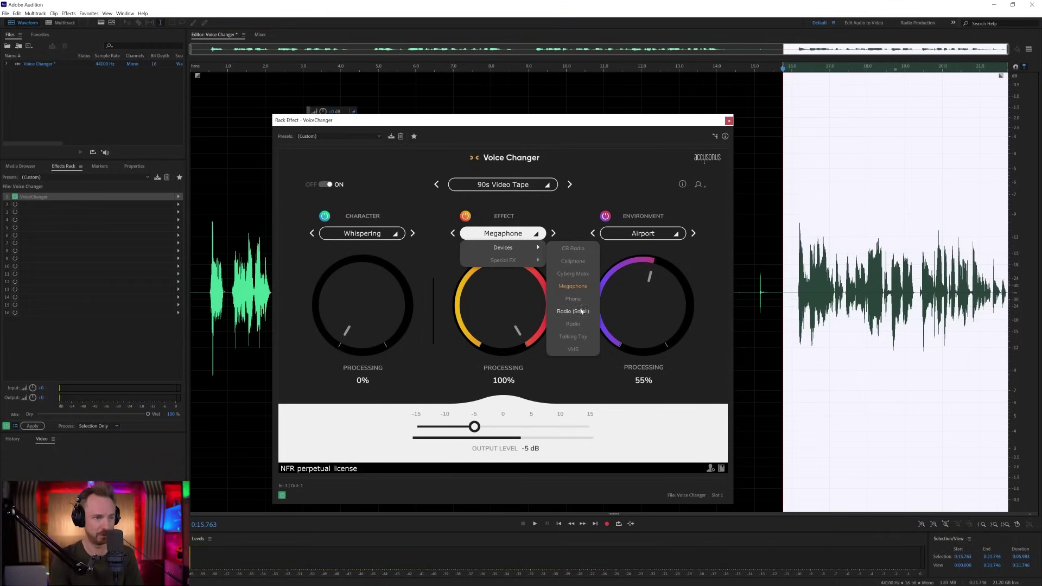
pyautogui.click(656, 238)
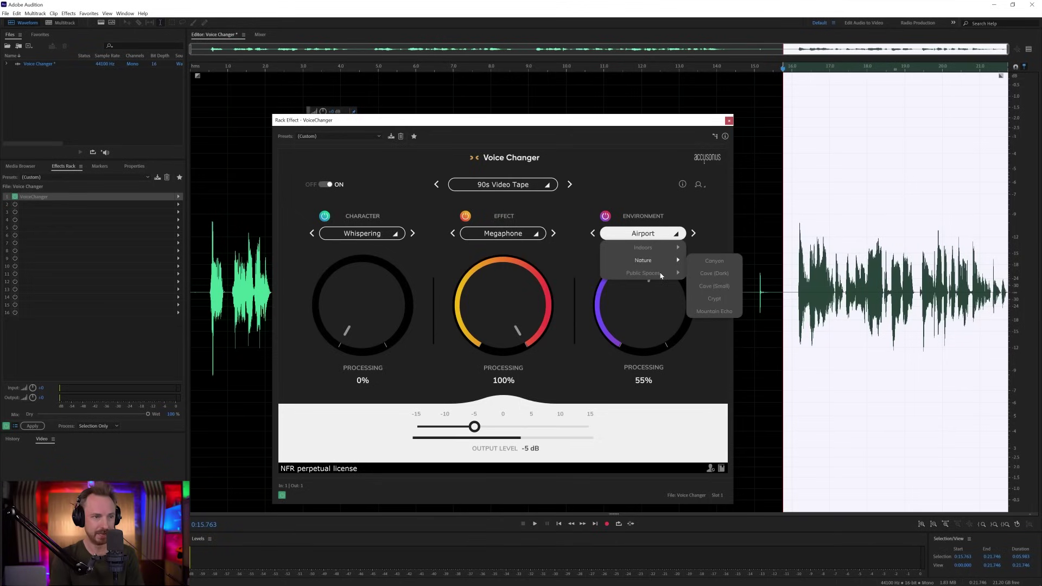
pyautogui.moveTo(679, 277)
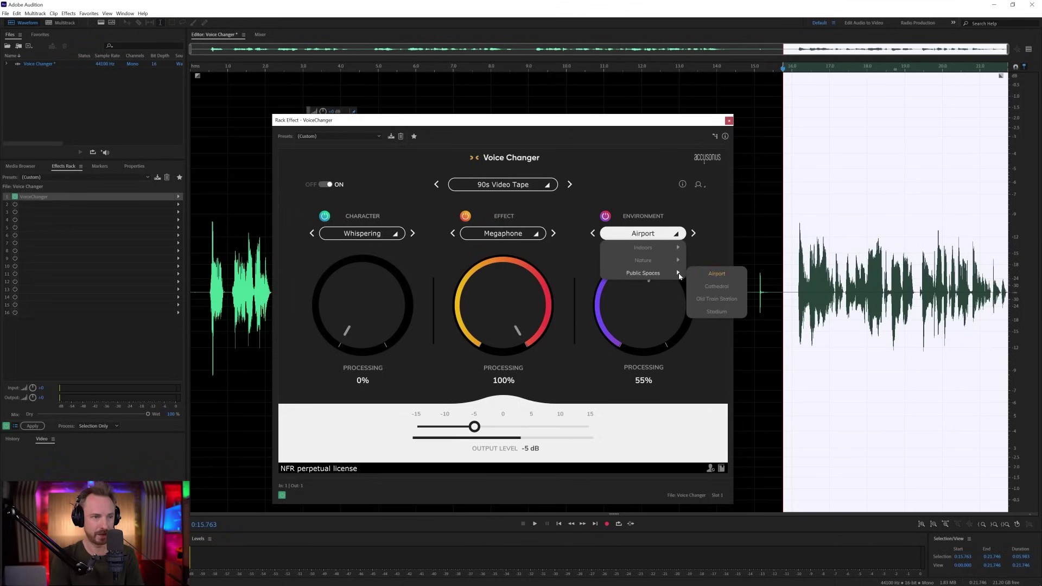
pyautogui.click(709, 299)
pyautogui.press('space')
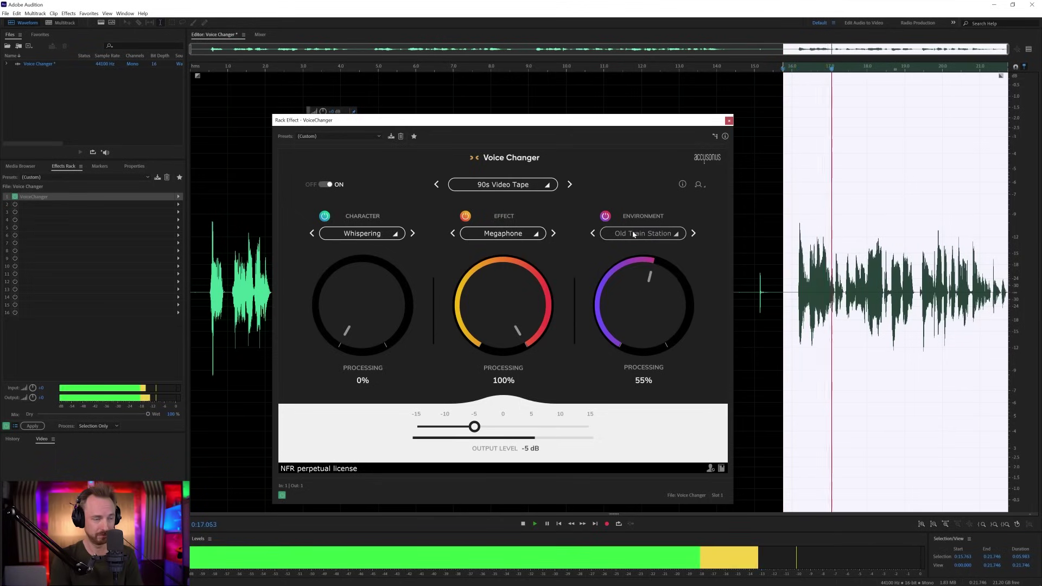
pyautogui.press('space')
# Step: Switch the environment to Bathroom and lower the Megaphone effect to 44%
pyautogui.click(633, 235)
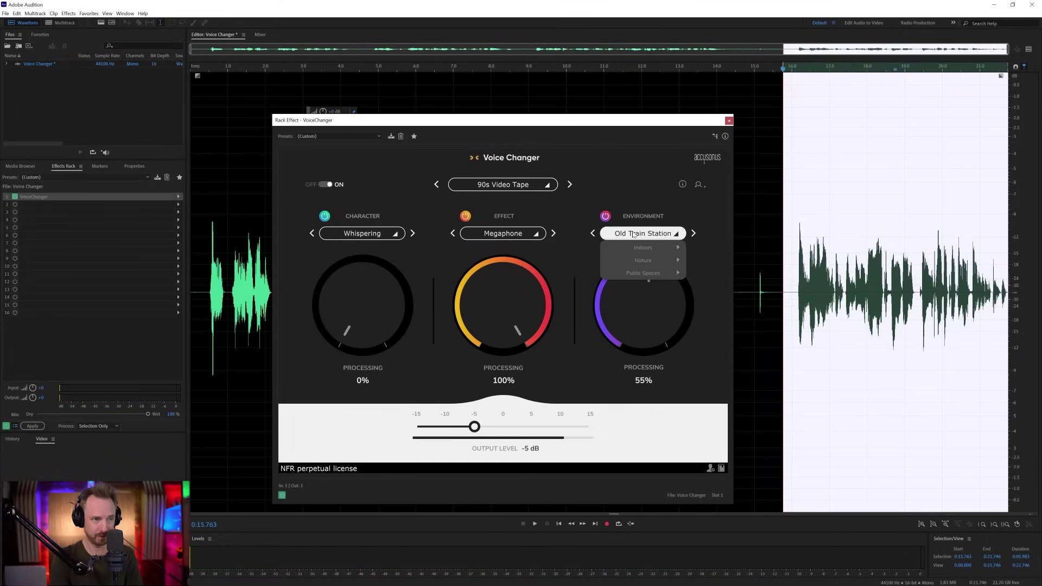
pyautogui.moveTo(659, 249)
pyautogui.click(706, 248)
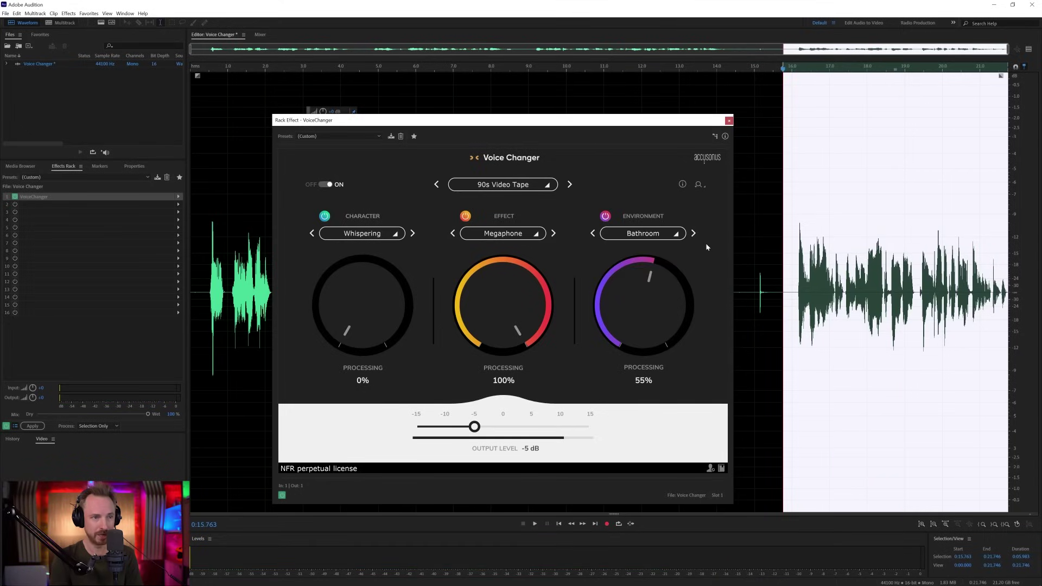
pyautogui.press('space')
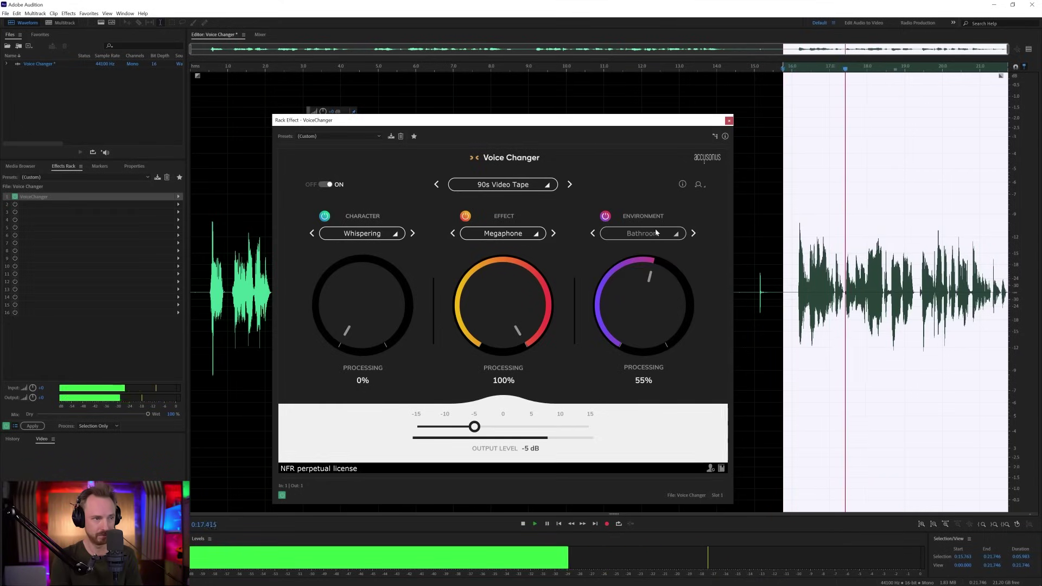
pyautogui.moveTo(503, 296); pyautogui.dragTo(649, 261)
pyautogui.press('space')
# Step: Switch the environment to Cave (Dark) and reduce its processing to 30%
pyautogui.click(645, 234)
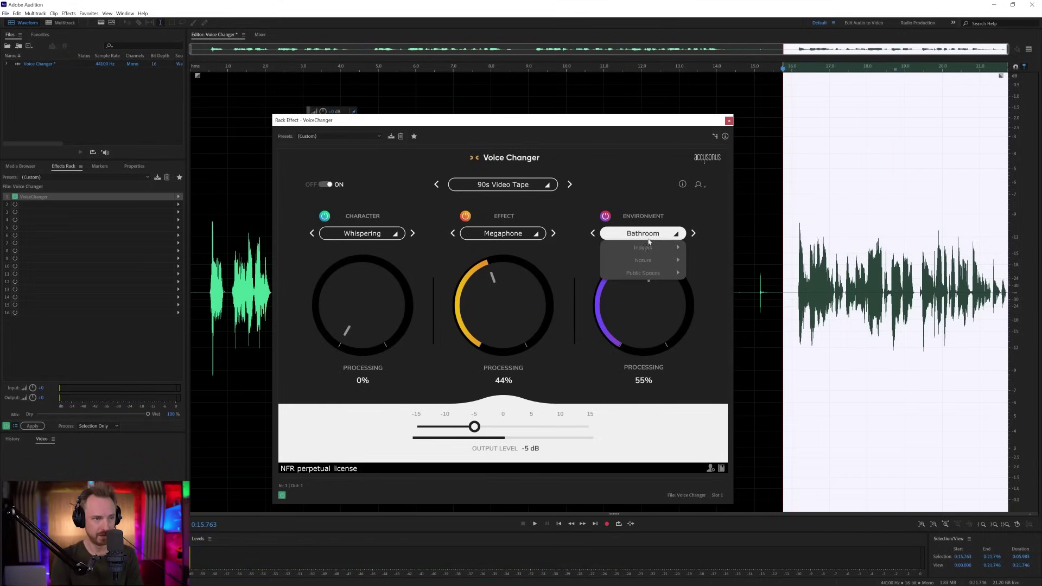
pyautogui.moveTo(676, 257)
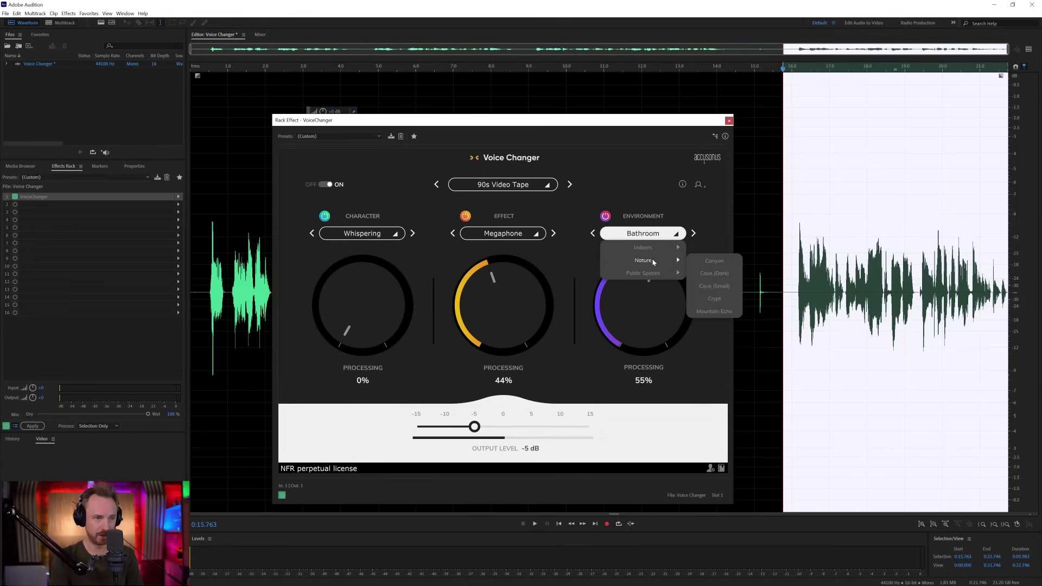
pyautogui.click(714, 273)
pyautogui.press('space')
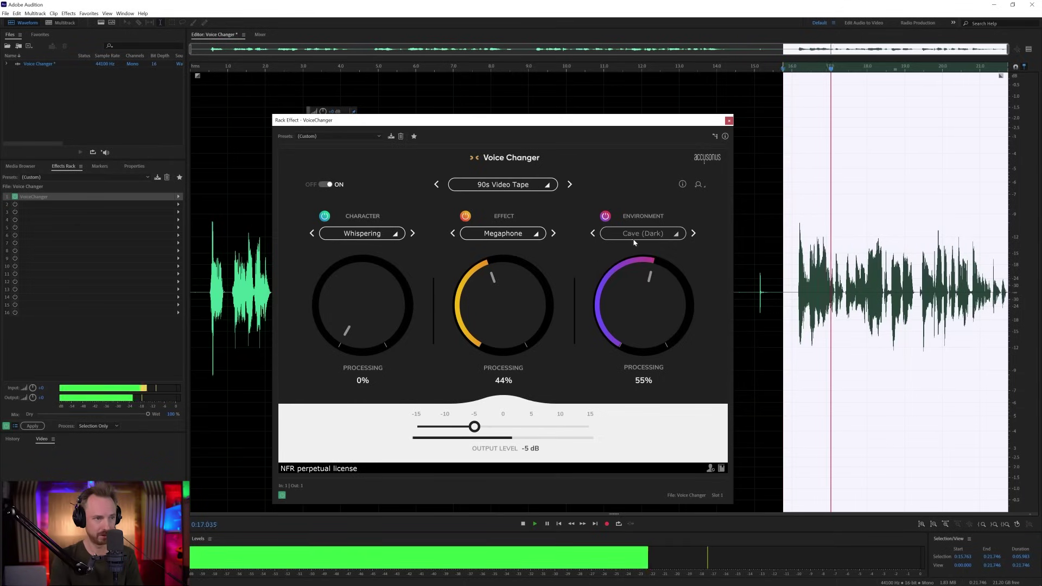
pyautogui.moveTo(641, 304); pyautogui.dragTo(620, 327)
pyautogui.press('space')
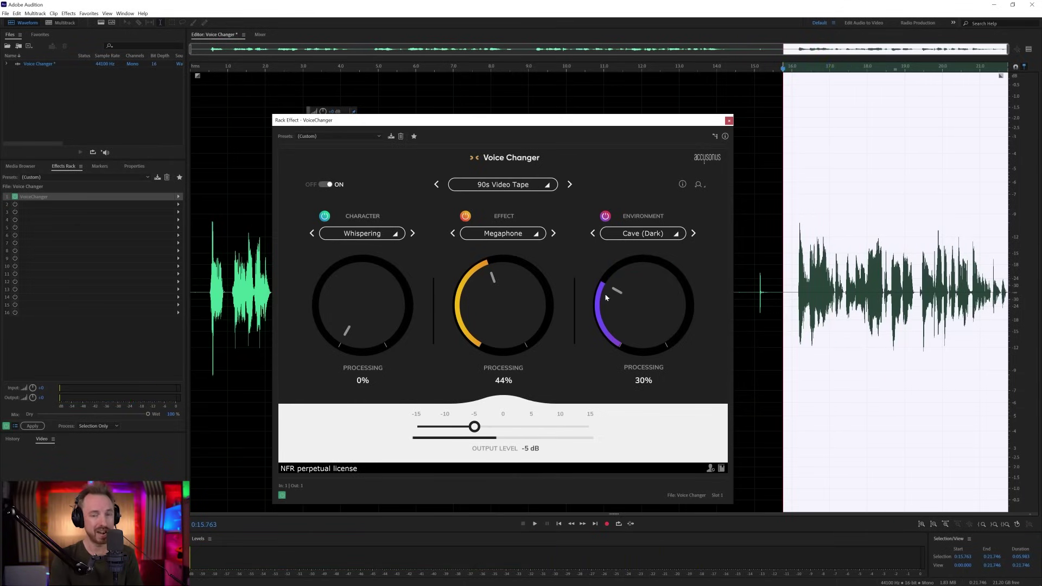
pyautogui.click(356, 235)
# Step: Preview the Alien A character with processing raised to 65%
pyautogui.moveTo(378, 275)
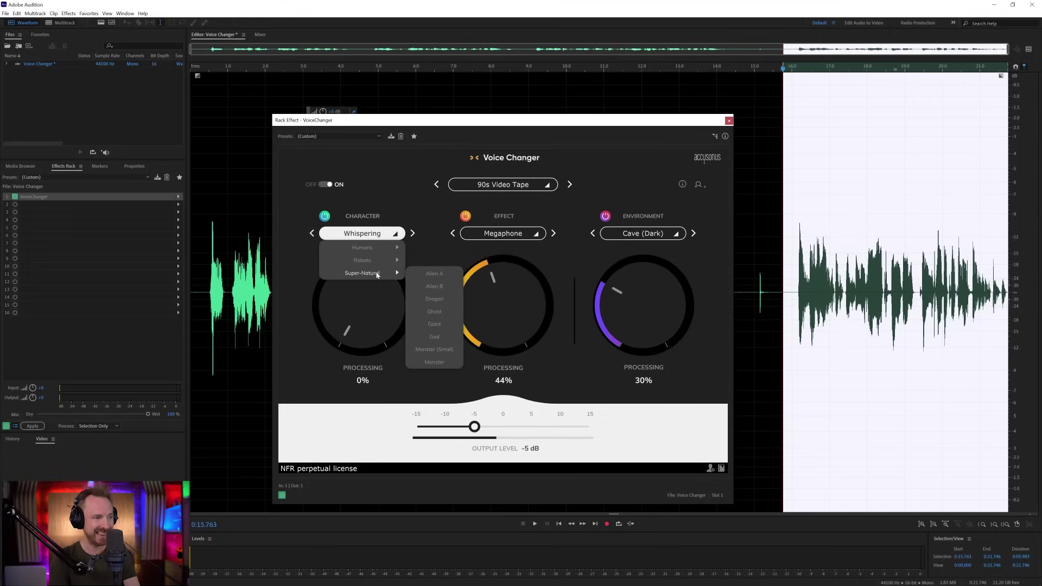
pyautogui.click(429, 274)
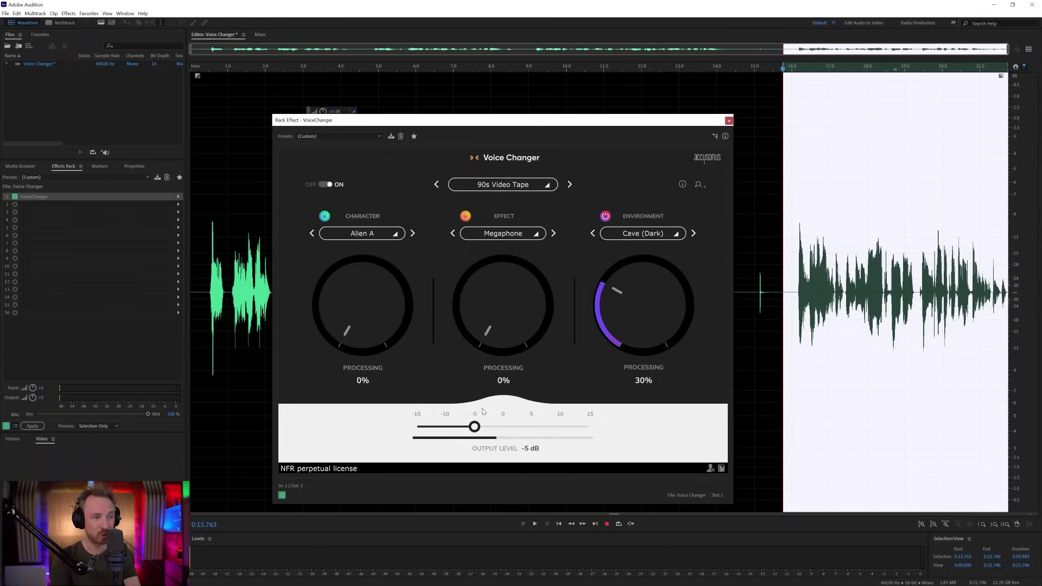
pyautogui.press('space')
pyautogui.moveTo(346, 321); pyautogui.dragTo(359, 251)
pyautogui.press('space')
# Step: Preview the Dragon character with processing raised to 78%
pyautogui.click(361, 235)
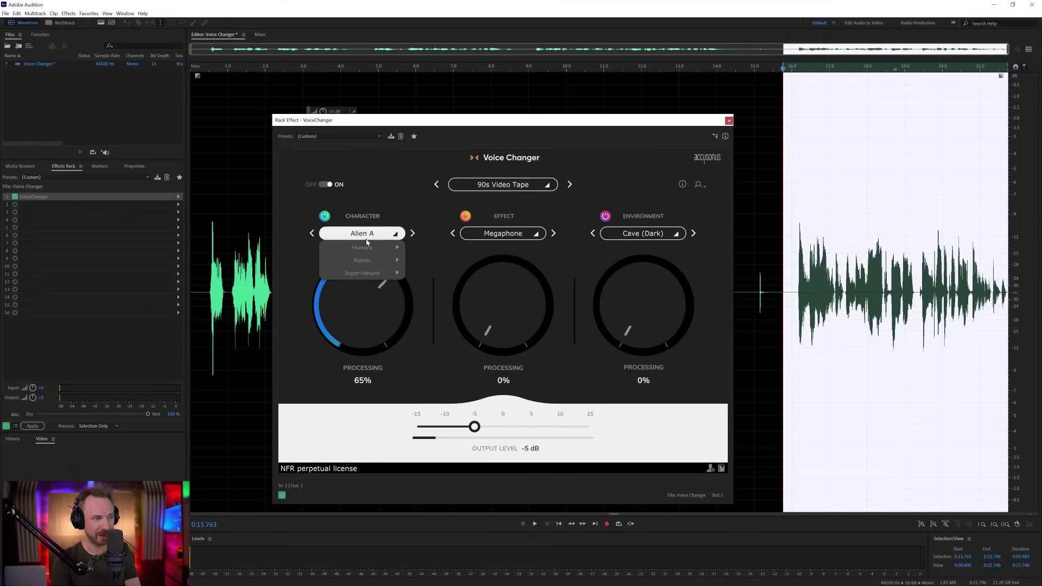
pyautogui.moveTo(385, 271)
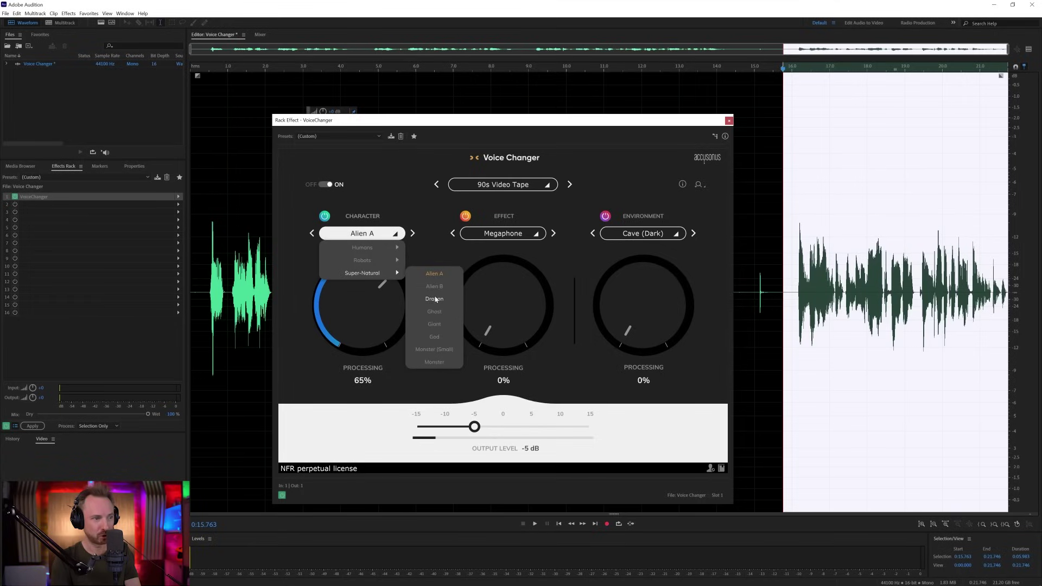
pyautogui.click(436, 299)
pyautogui.press('space')
pyautogui.moveTo(399, 314); pyautogui.dragTo(379, 249)
pyautogui.press('space')
# Step: Preview the God character at 86% processing, replaying the selection
pyautogui.click(380, 237)
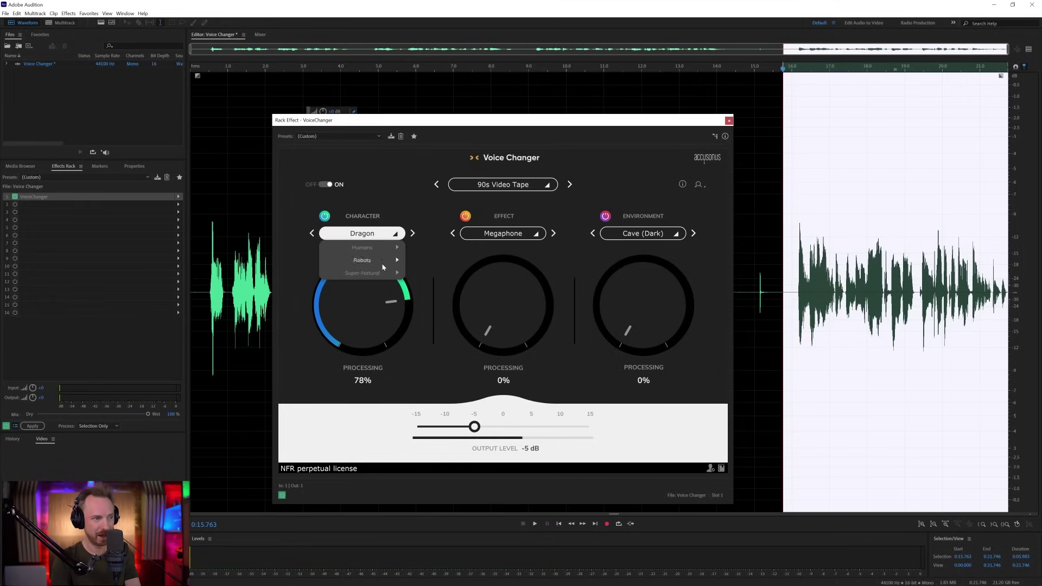
pyautogui.moveTo(387, 272)
pyautogui.click(435, 336)
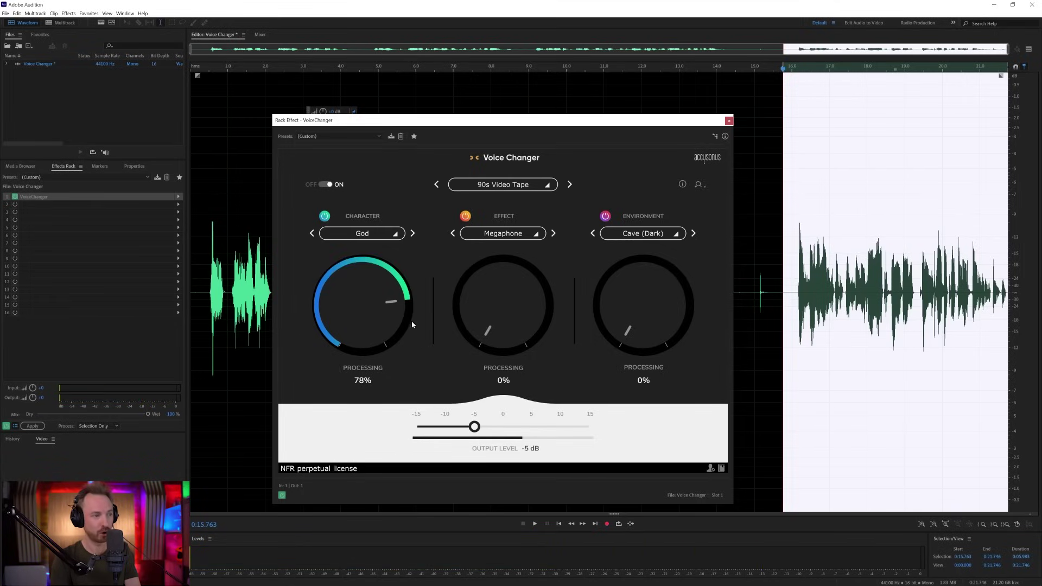
pyautogui.press('space')
pyautogui.moveTo(364, 301); pyautogui.dragTo(366, 292)
pyautogui.press('space')
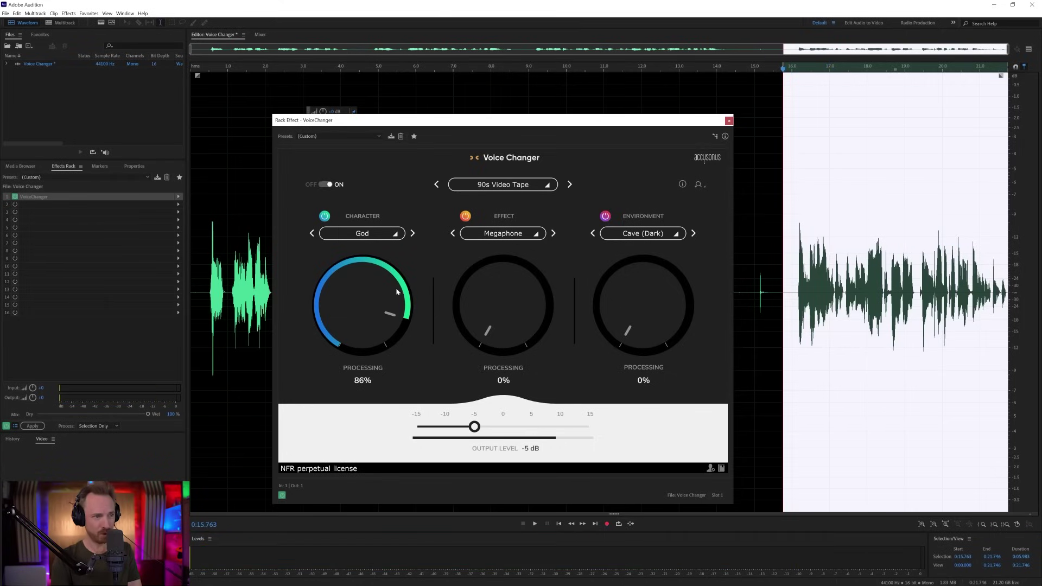
pyautogui.press('space')
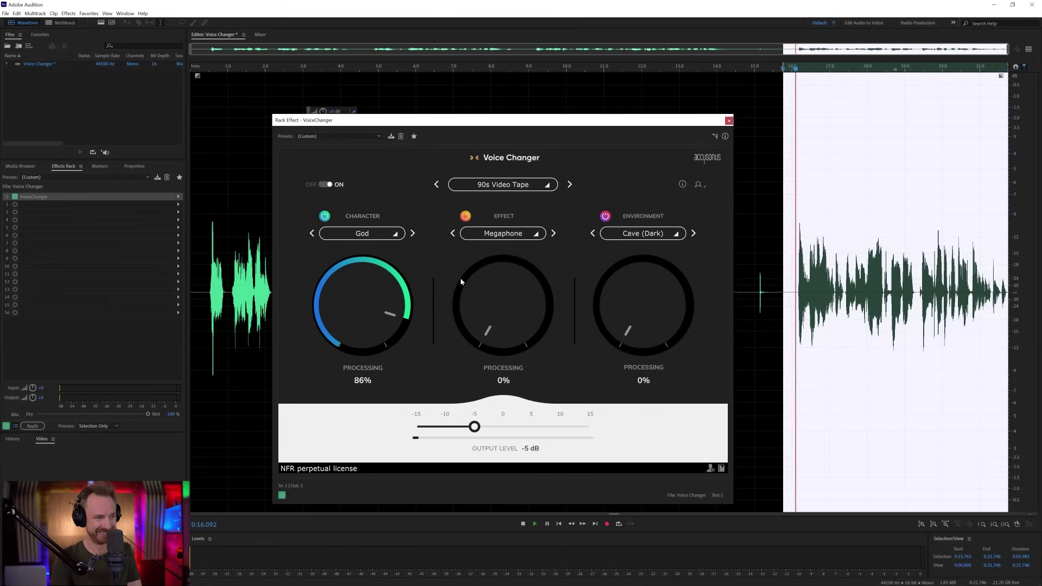
pyautogui.press('space')
# Step: Choose the Giant character at 50%, with Megaphone and Cave (Dark) each at 38%
pyautogui.click(375, 233)
pyautogui.moveTo(381, 273)
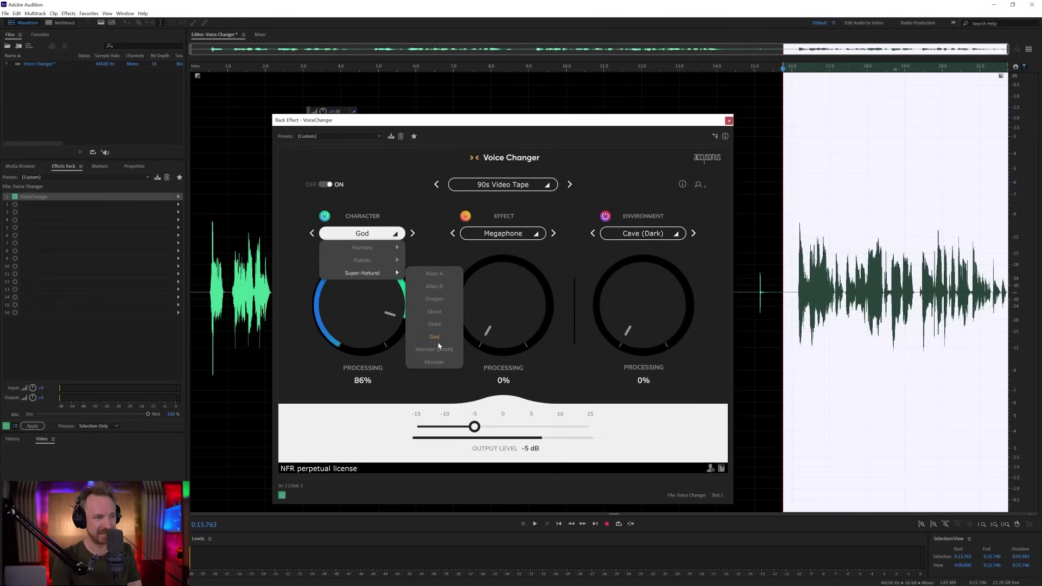
pyautogui.click(435, 324)
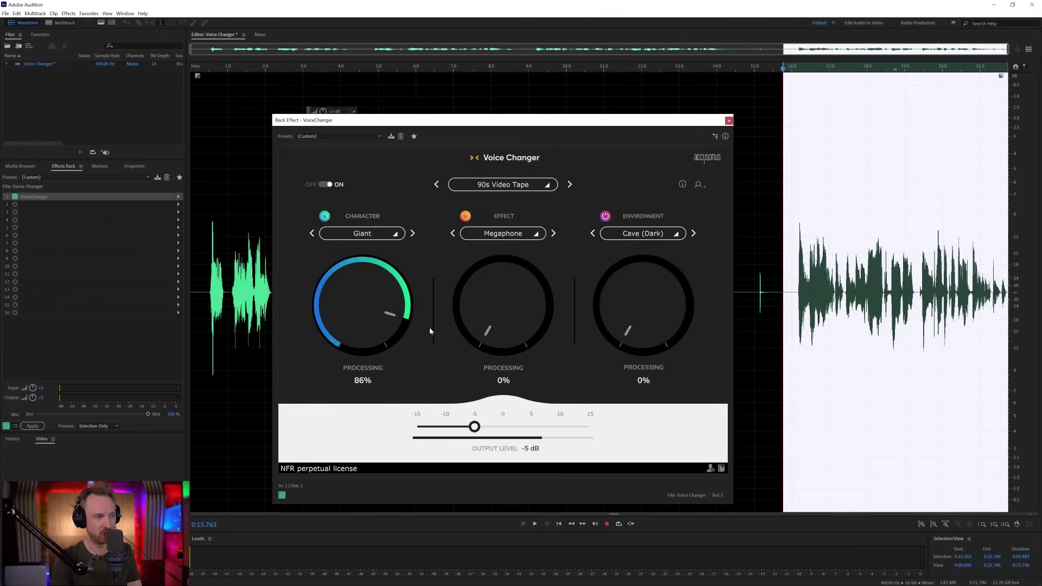
pyautogui.press('space')
pyautogui.moveTo(395, 319); pyautogui.dragTo(365, 335)
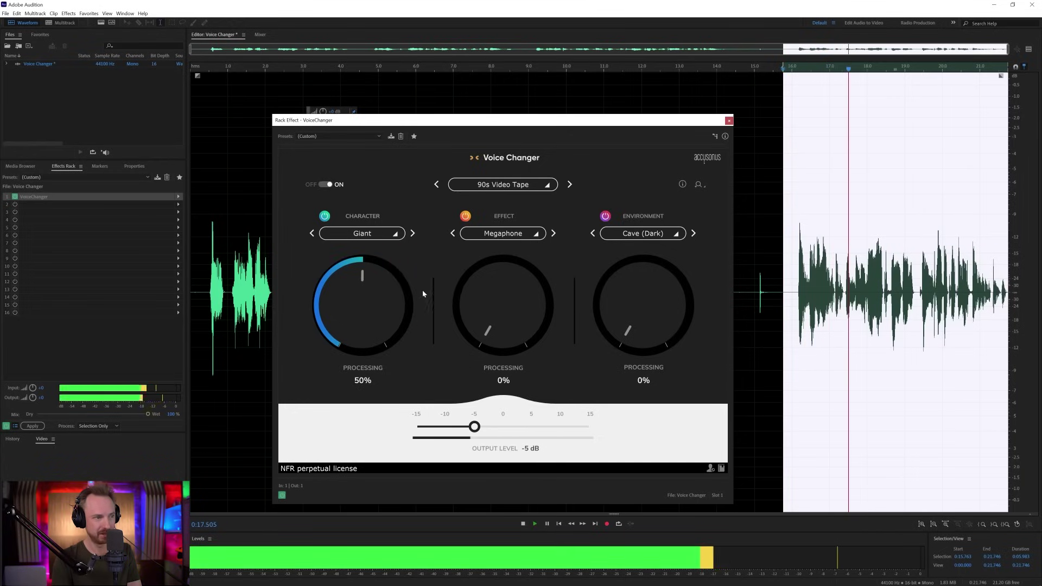
pyautogui.moveTo(494, 314); pyautogui.dragTo(502, 272)
pyautogui.moveTo(627, 275); pyautogui.dragTo(632, 232)
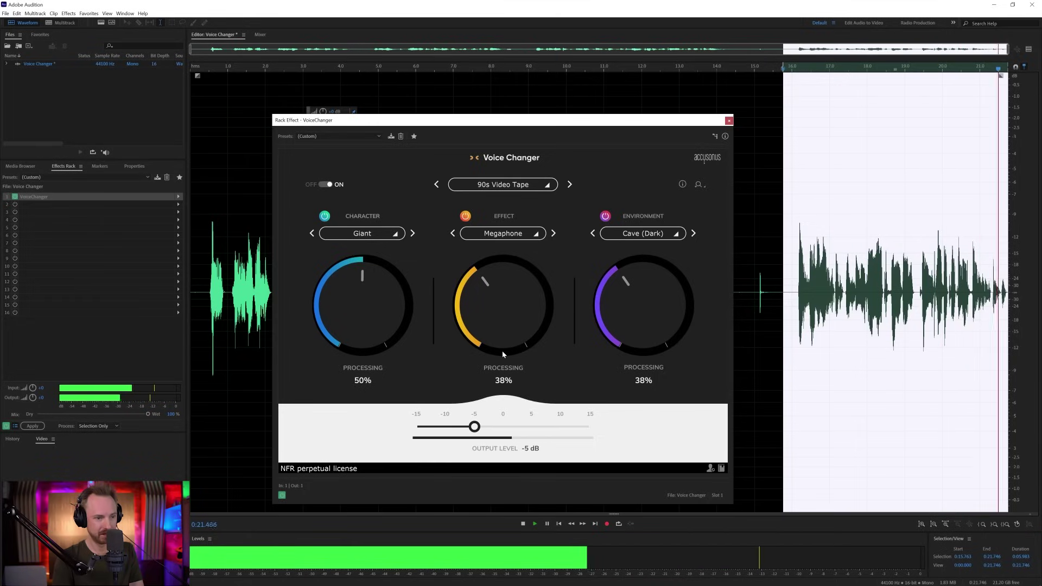
# Step: Replay the selection and set the Voice Changer output level from -5 dB to -1 dB
pyautogui.press('space')
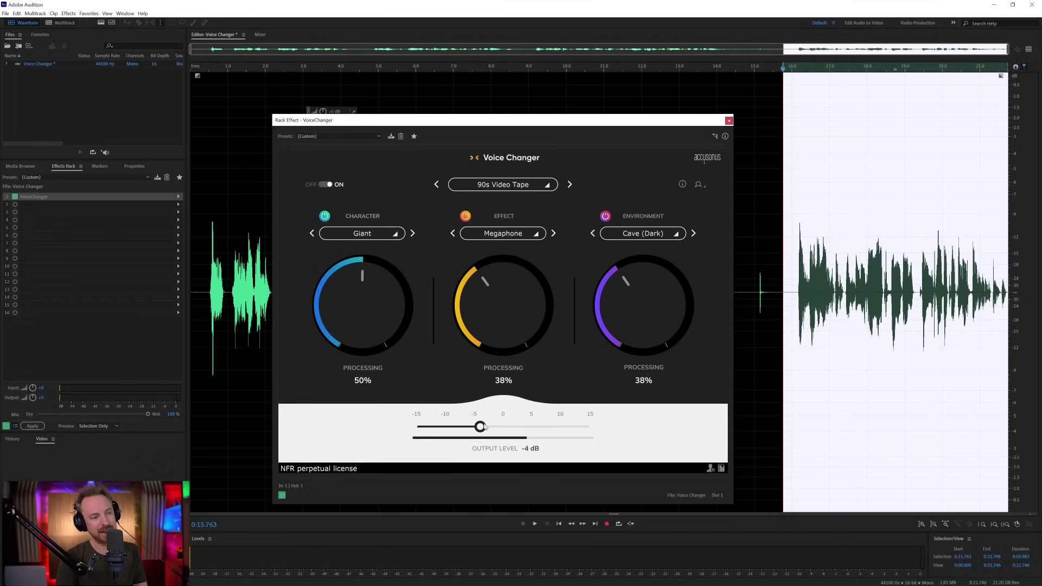
pyautogui.moveTo(499, 430); pyautogui.dragTo(491, 434)
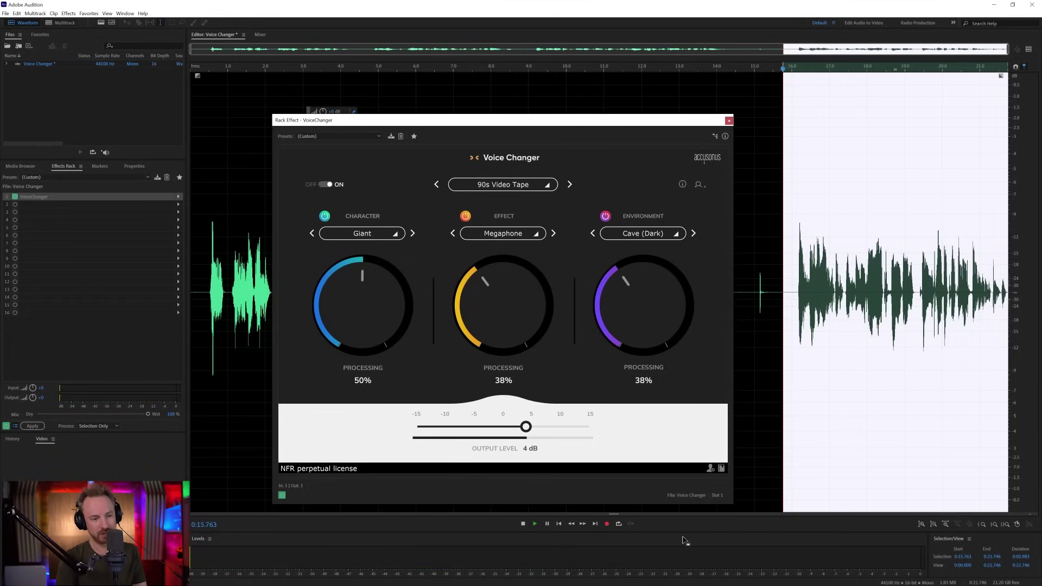
pyautogui.press('space')
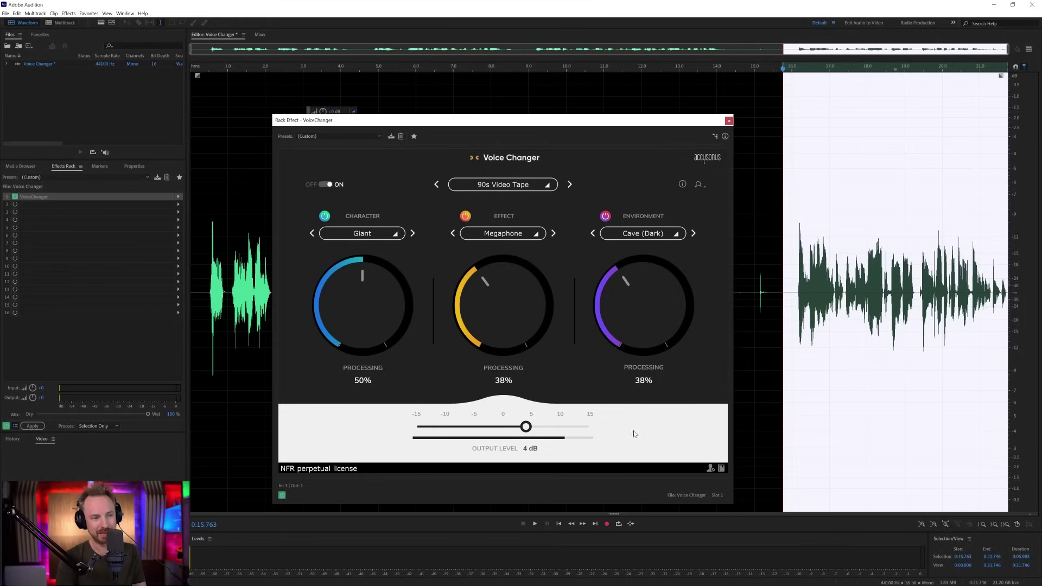
pyautogui.moveTo(529, 429); pyautogui.dragTo(486, 432)
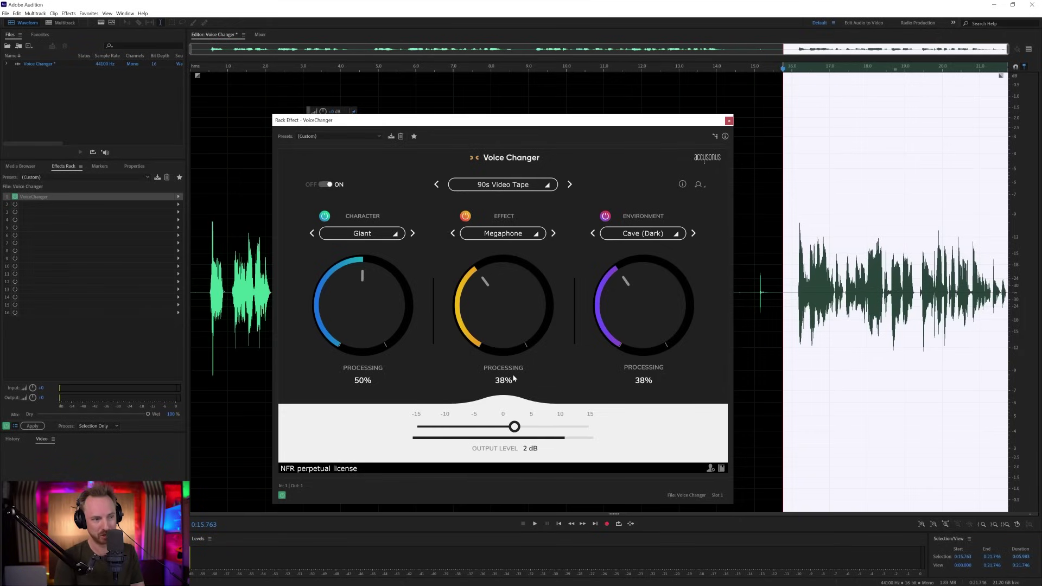
pyautogui.moveTo(535, 431)
pyautogui.mouseDown()
pyautogui.moveTo(438, 432)
pyautogui.moveTo(530, 431)
pyautogui.mouseUp()
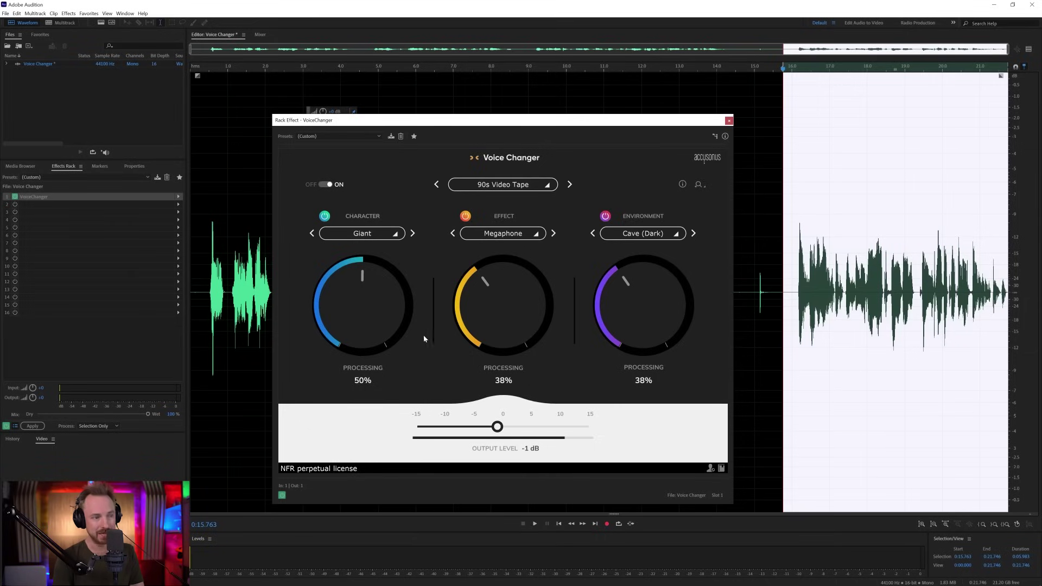
# Step: Load and preview the Airport Announcement voice preset
pyautogui.click(500, 185)
pyautogui.moveTo(549, 220)
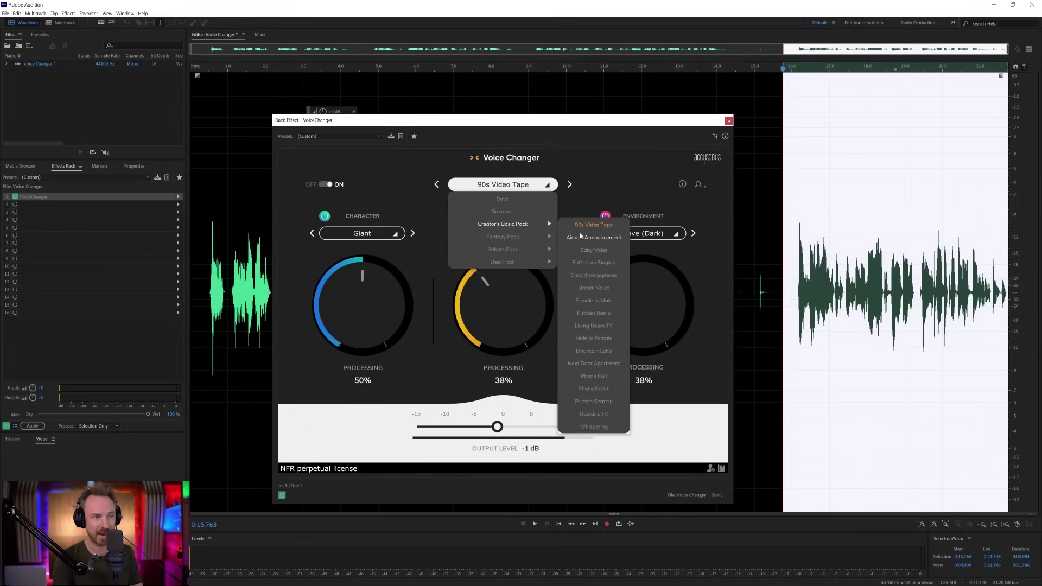
pyautogui.click(594, 243)
pyautogui.press('space')
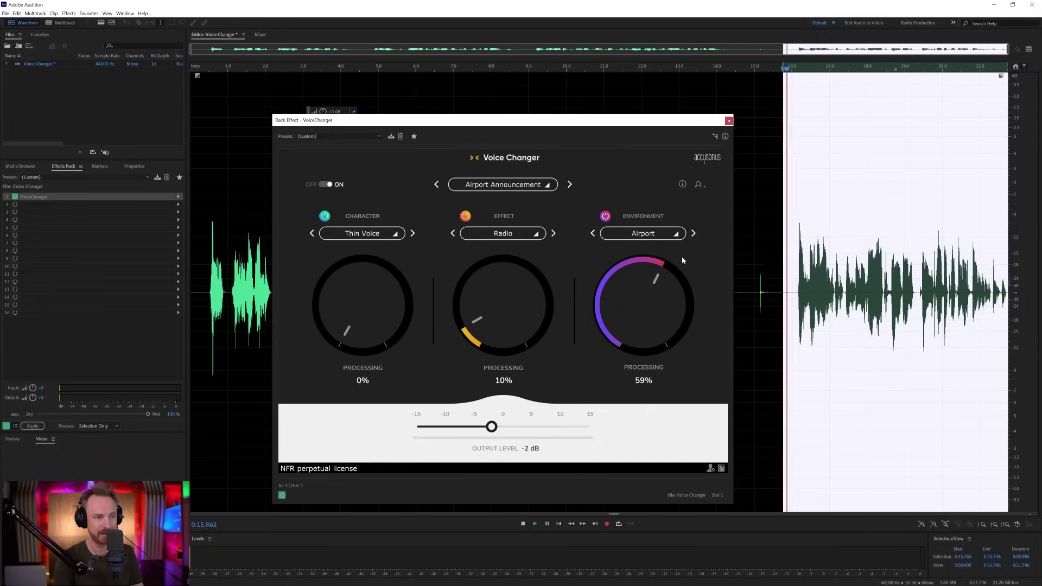
pyautogui.press('space')
# Step: Load and preview the Closet Ghost voice preset
pyautogui.click(480, 185)
pyautogui.moveTo(510, 239)
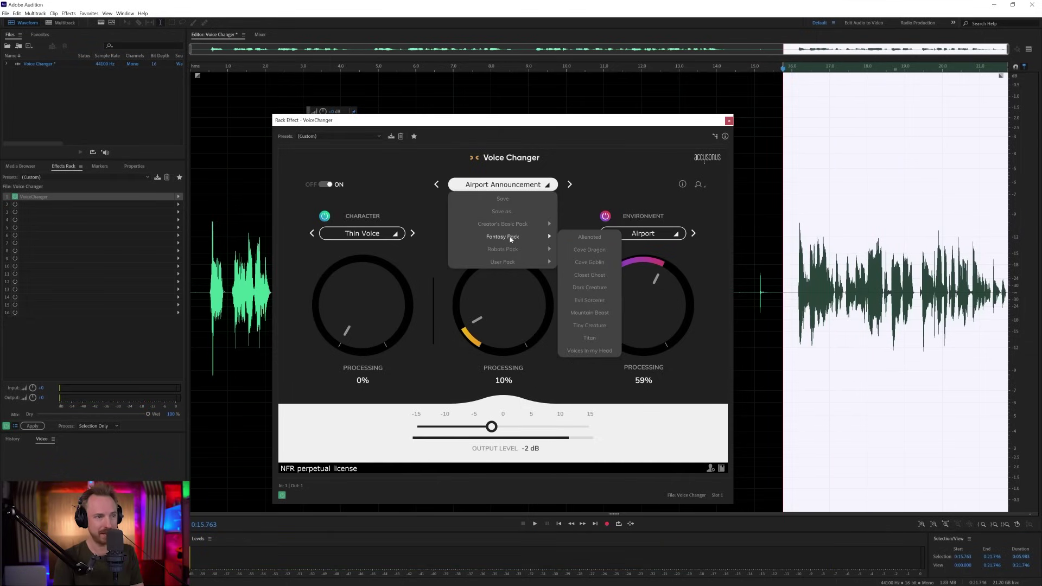
pyautogui.click(594, 277)
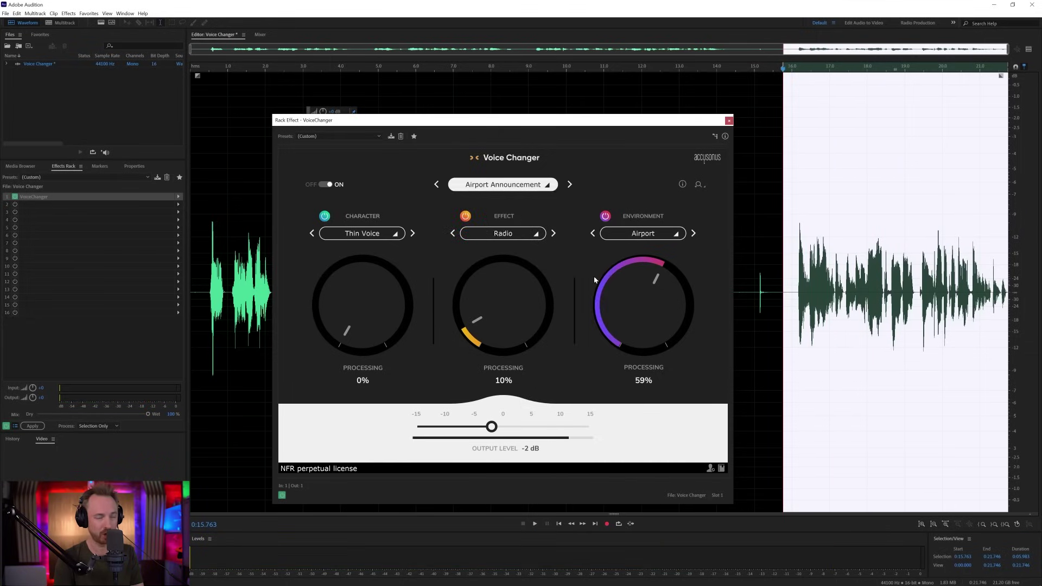
pyautogui.press('space')
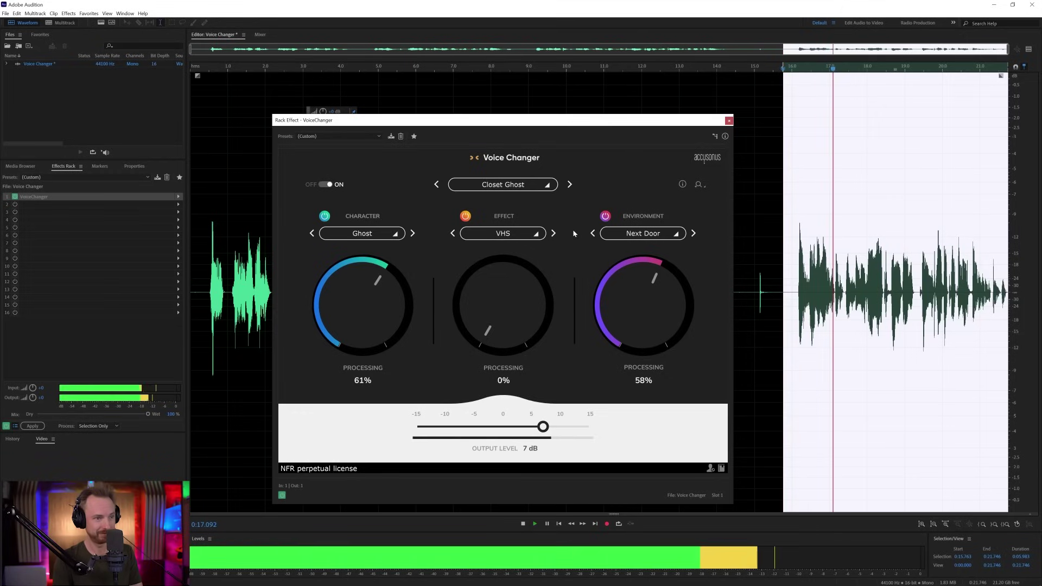
pyautogui.press('space')
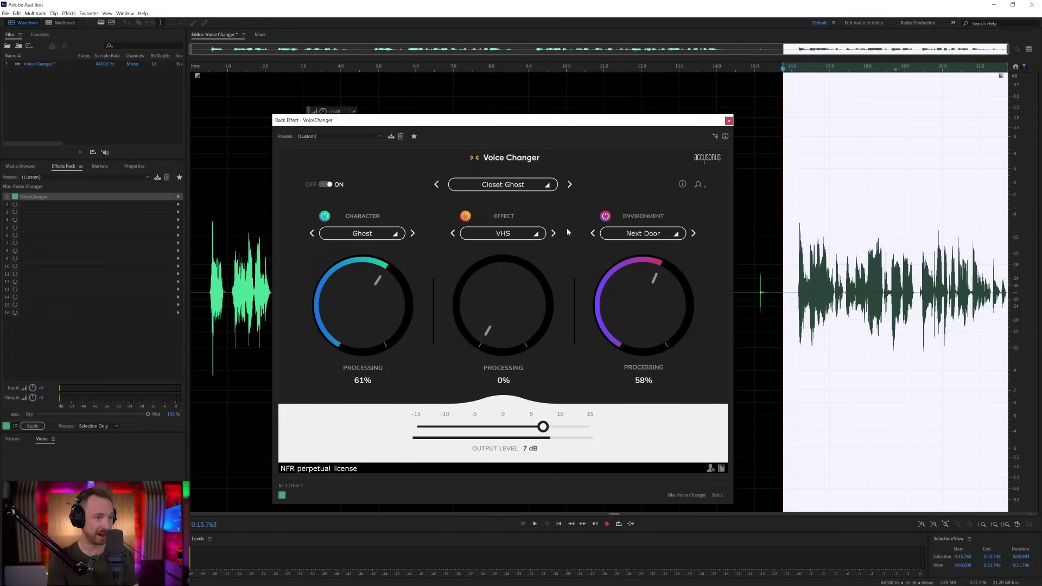
pyautogui.click(516, 187)
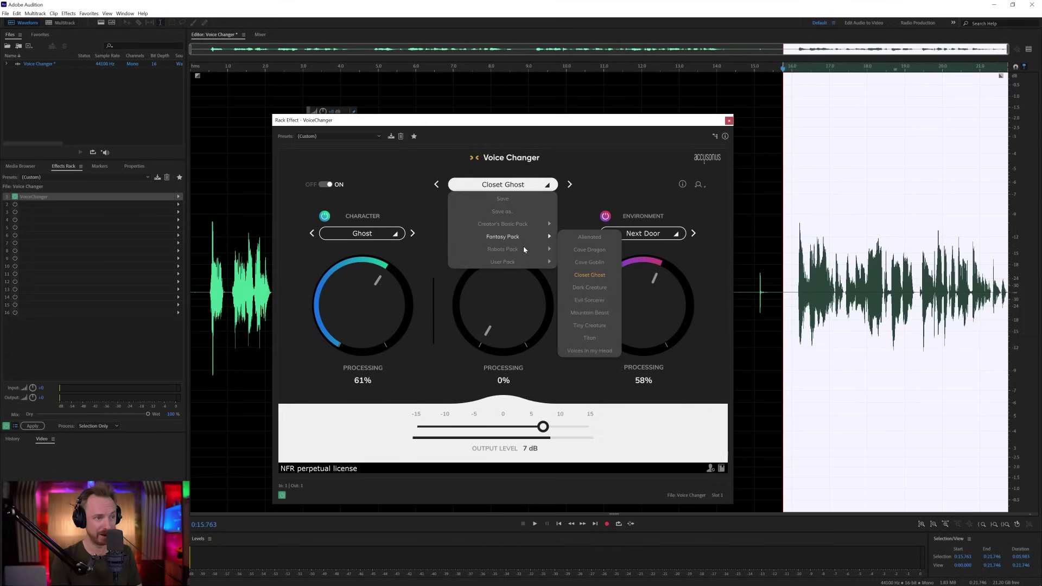
# Step: Load the AI Gone Wrong preset and play the voice line from about 9 to 14 s
pyautogui.moveTo(525, 250)
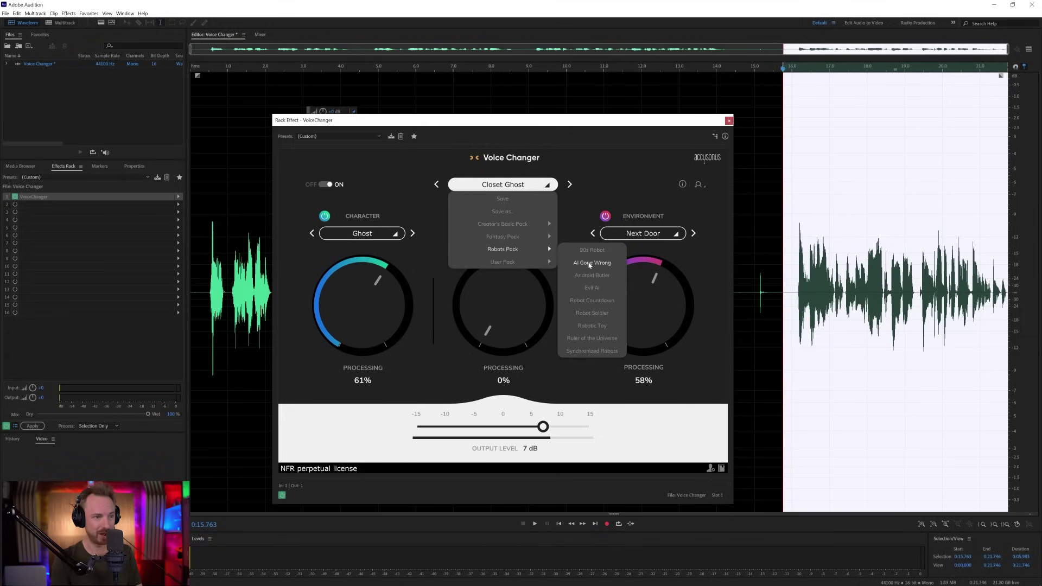
pyautogui.click(589, 264)
pyautogui.moveTo(714, 124); pyautogui.dragTo(553, 118)
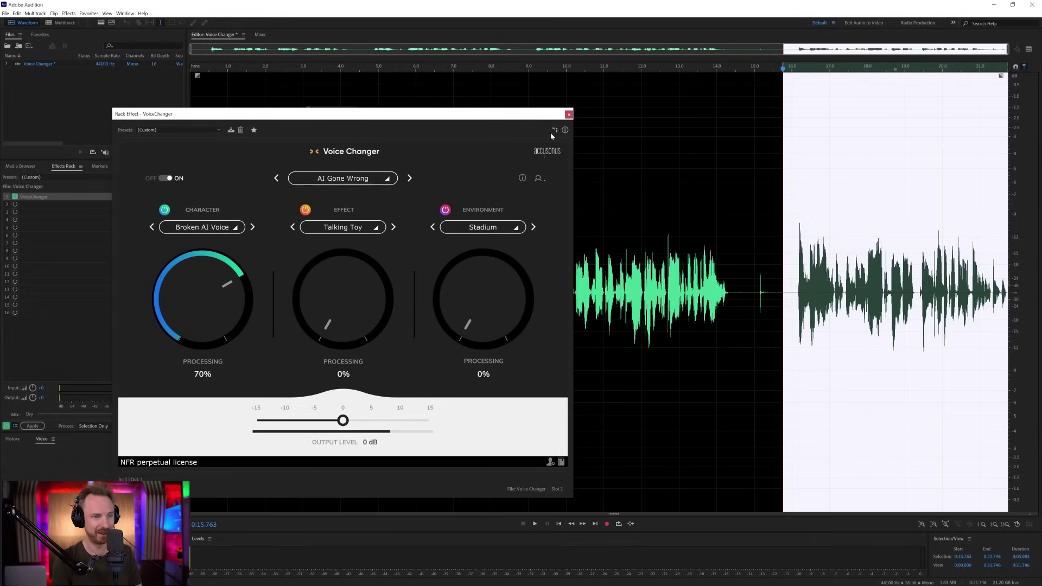
pyautogui.moveTo(727, 259); pyautogui.dragTo(530, 256)
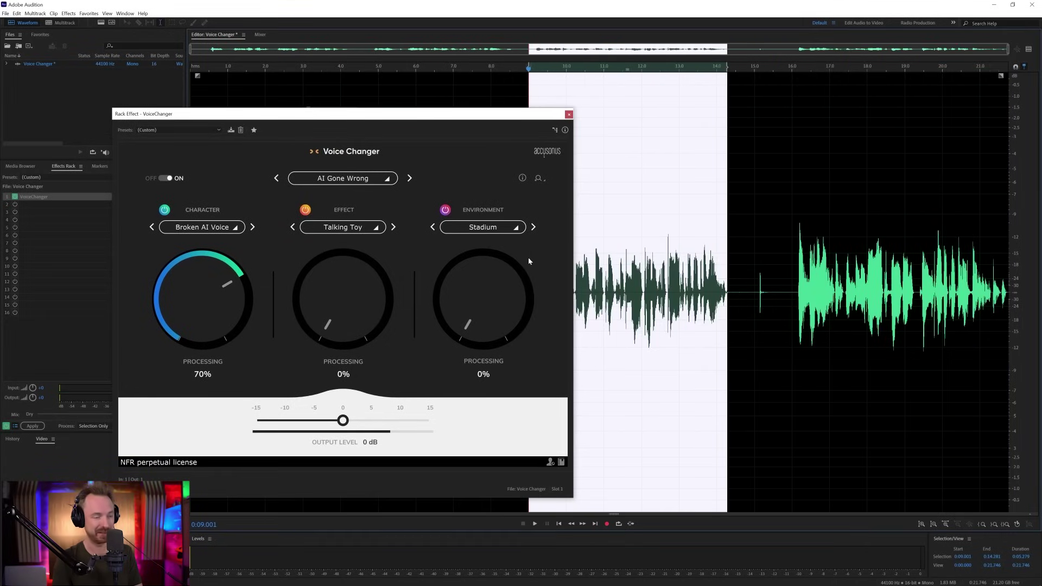
pyautogui.press('space')
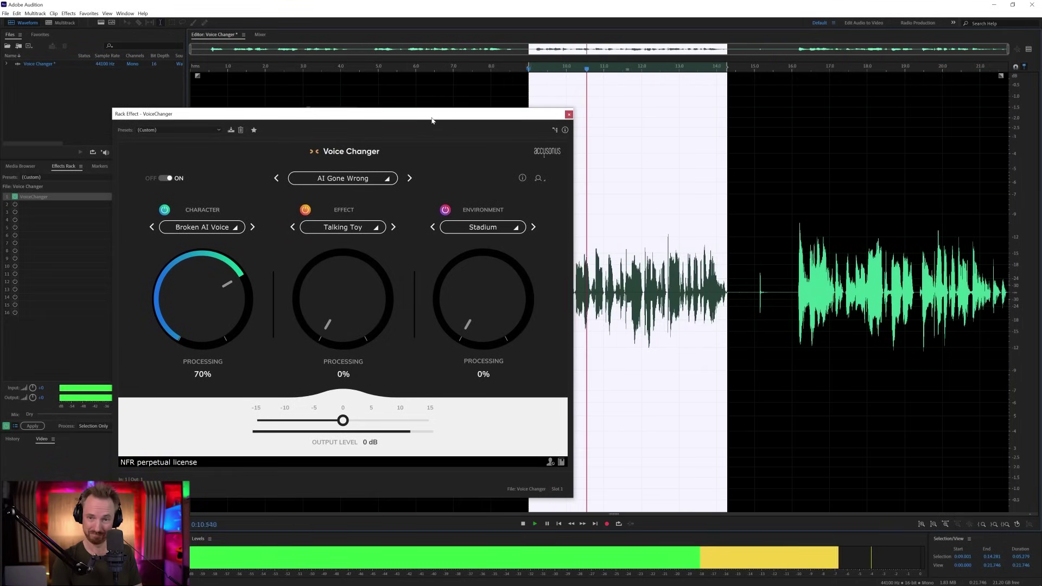